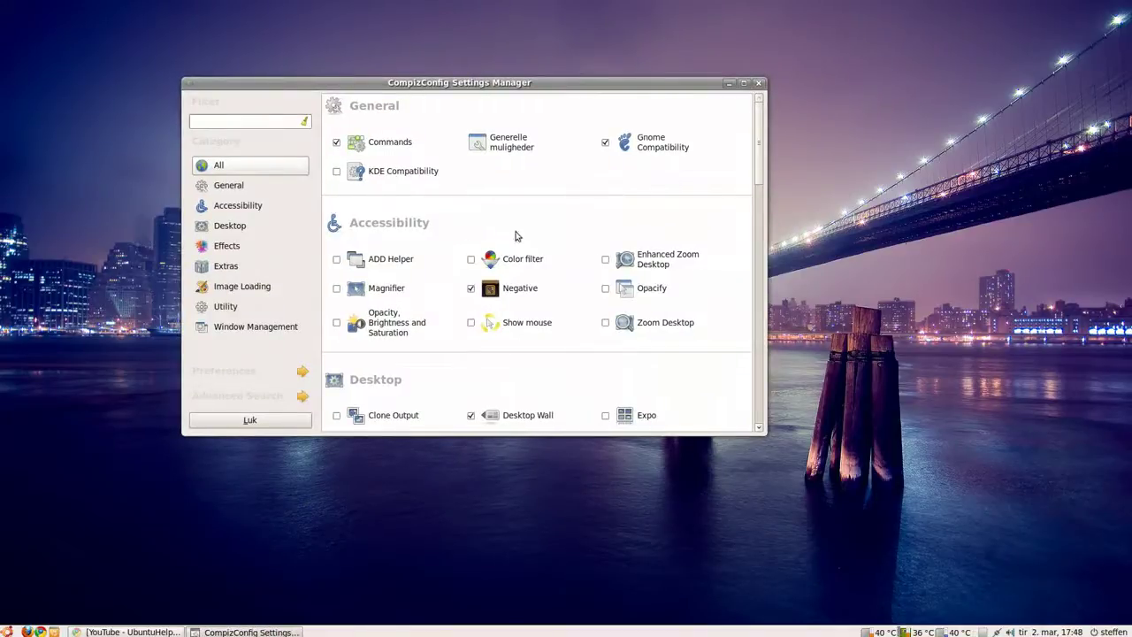
- Filter the plugin list to the Effects category, showing Animations and Animations Add-On
{"action": "left_click", "coordinate": [237, 250]}
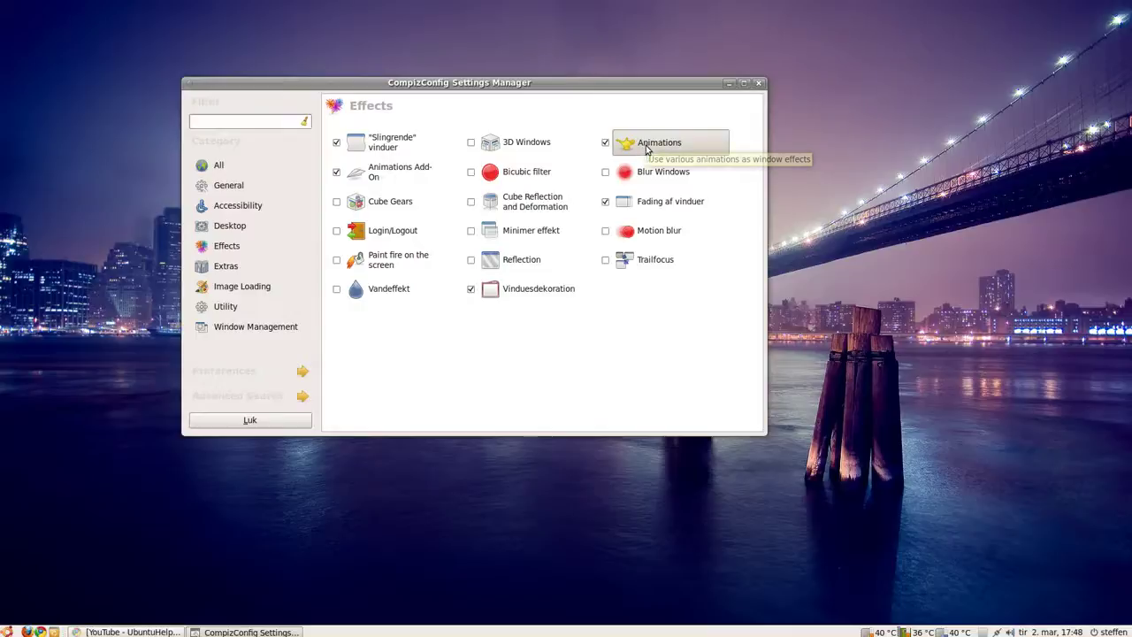
- In Animations, set the first Open Animation rule to Explode with a 441 ms duration
{"action": "left_click", "coordinate": [646, 151]}
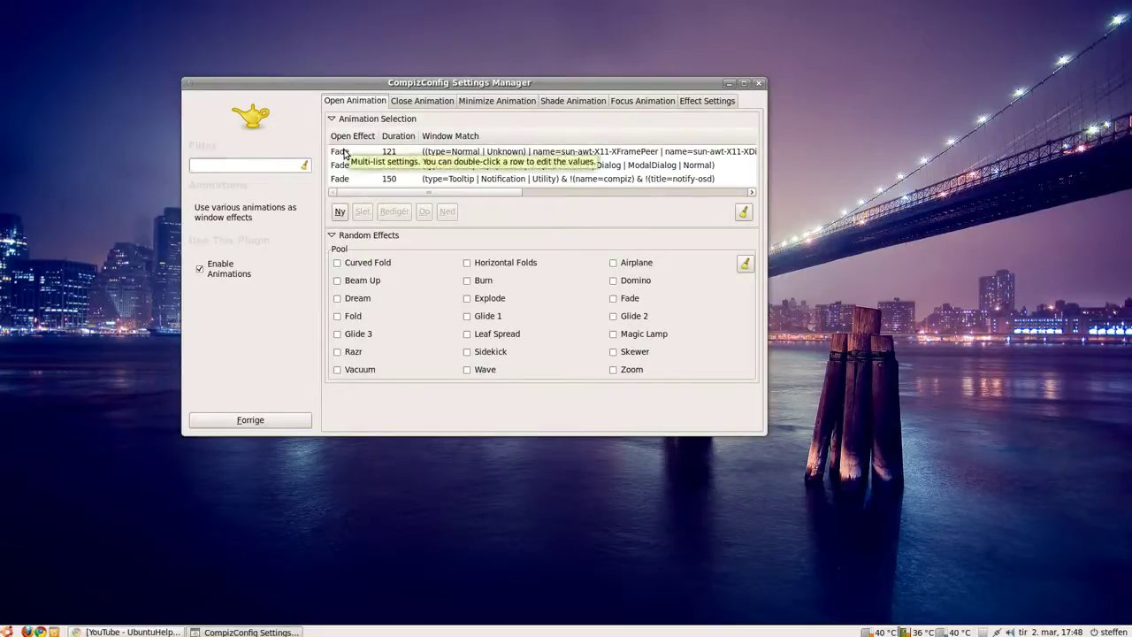
{"action": "double_click", "coordinate": [344, 154]}
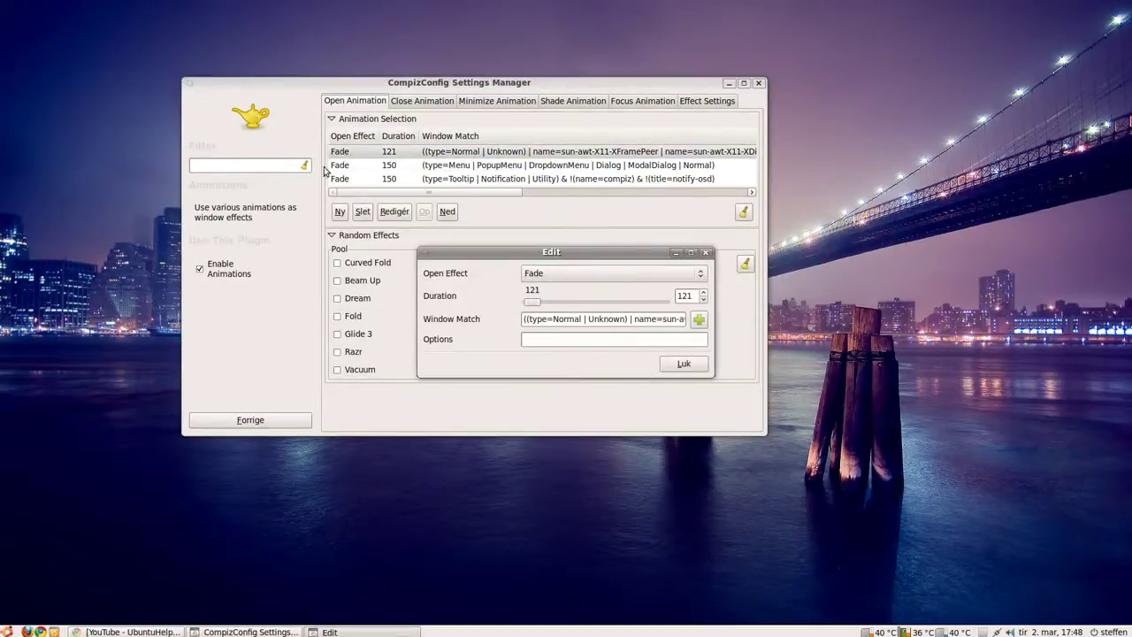
{"action": "left_click", "coordinate": [544, 274]}
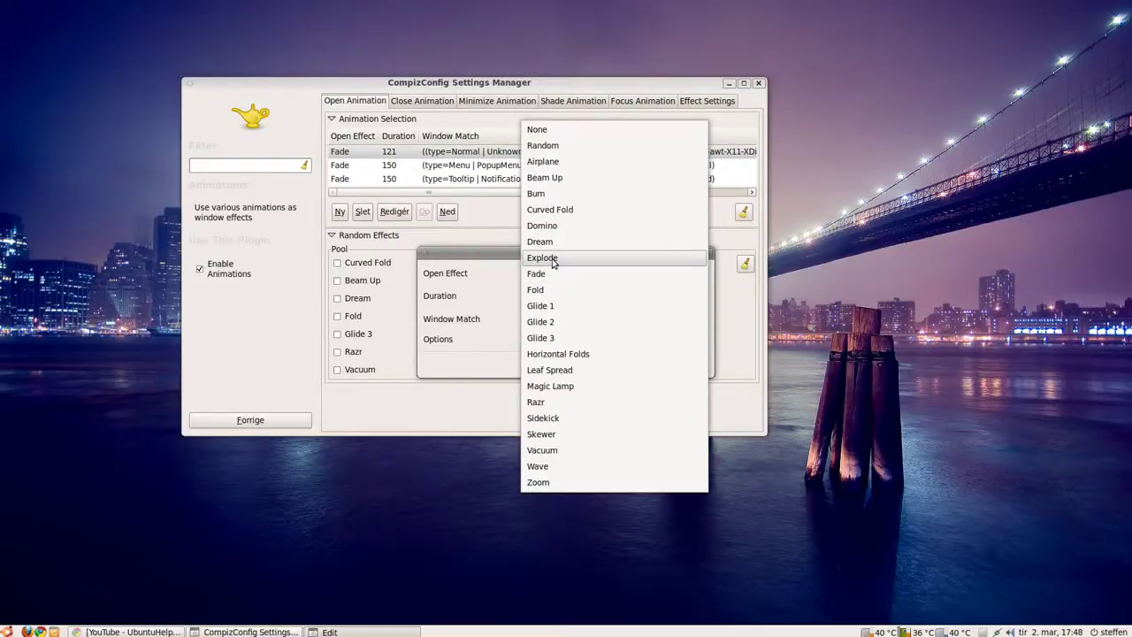
{"action": "left_click", "coordinate": [552, 259]}
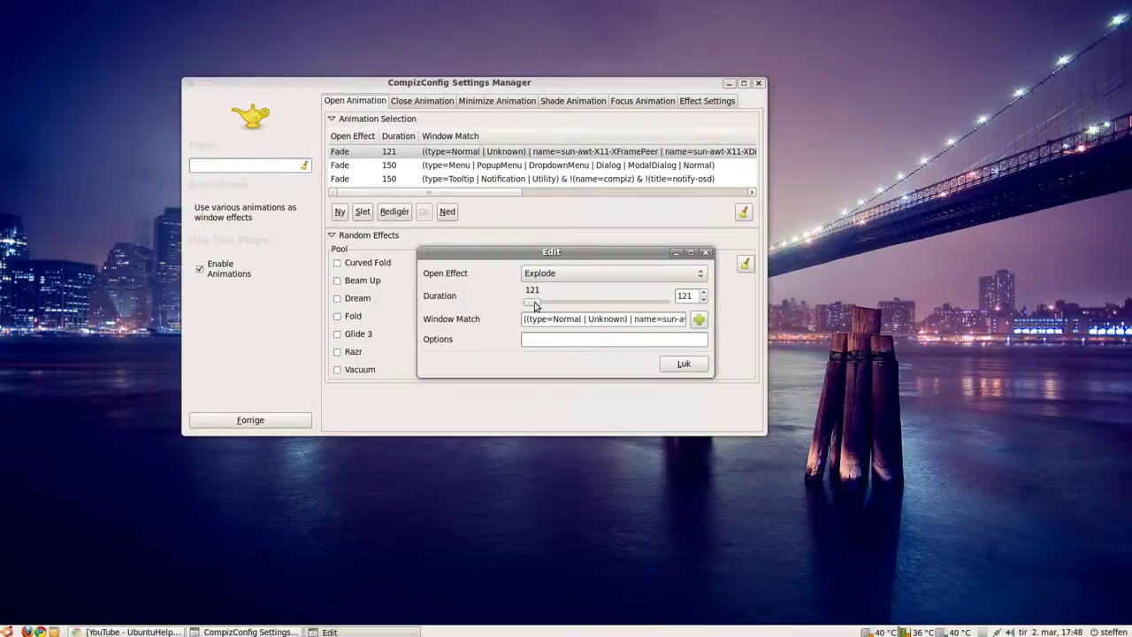
{"action": "left_click_drag", "start_coordinate": [535, 306], "coordinate": [546, 306]}
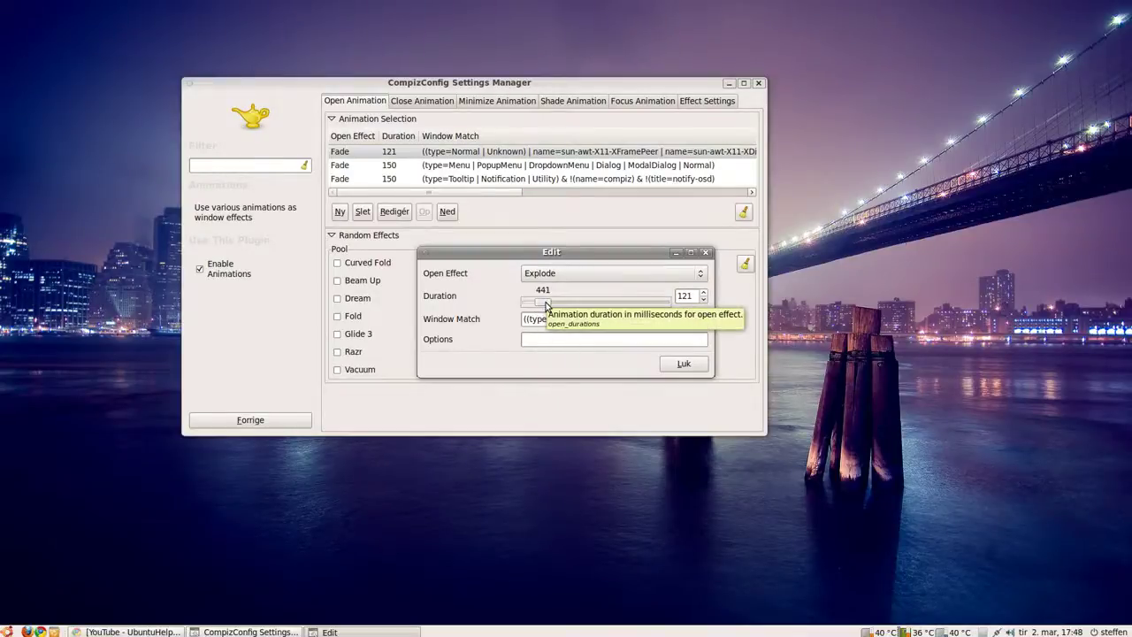
{"action": "left_click", "coordinate": [674, 369]}
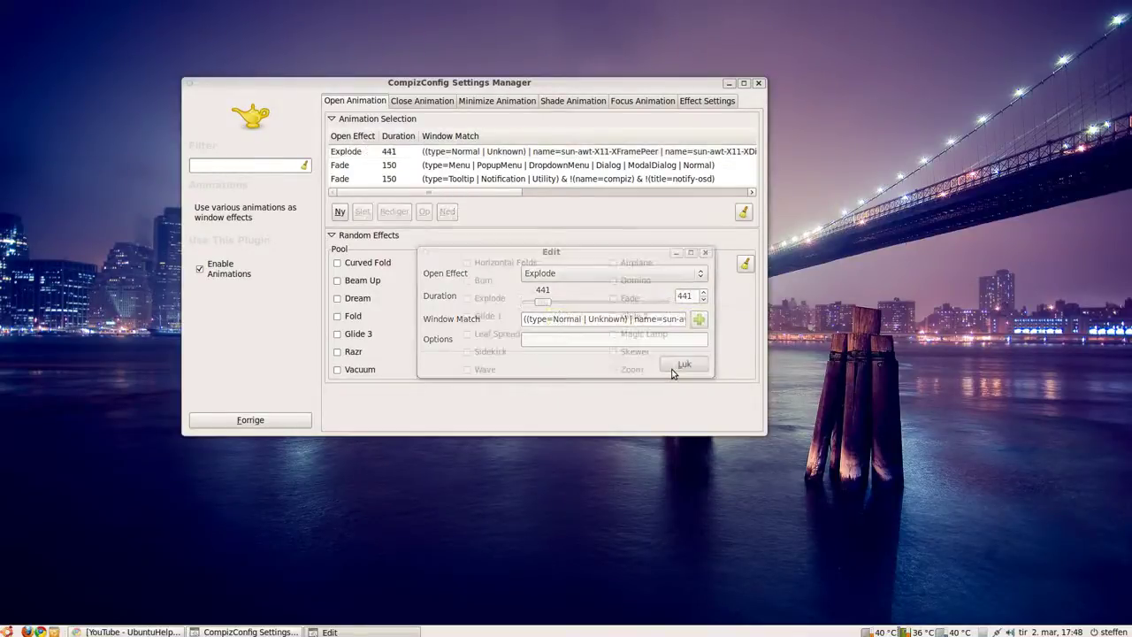
{"action": "left_click", "coordinate": [8, 631]}
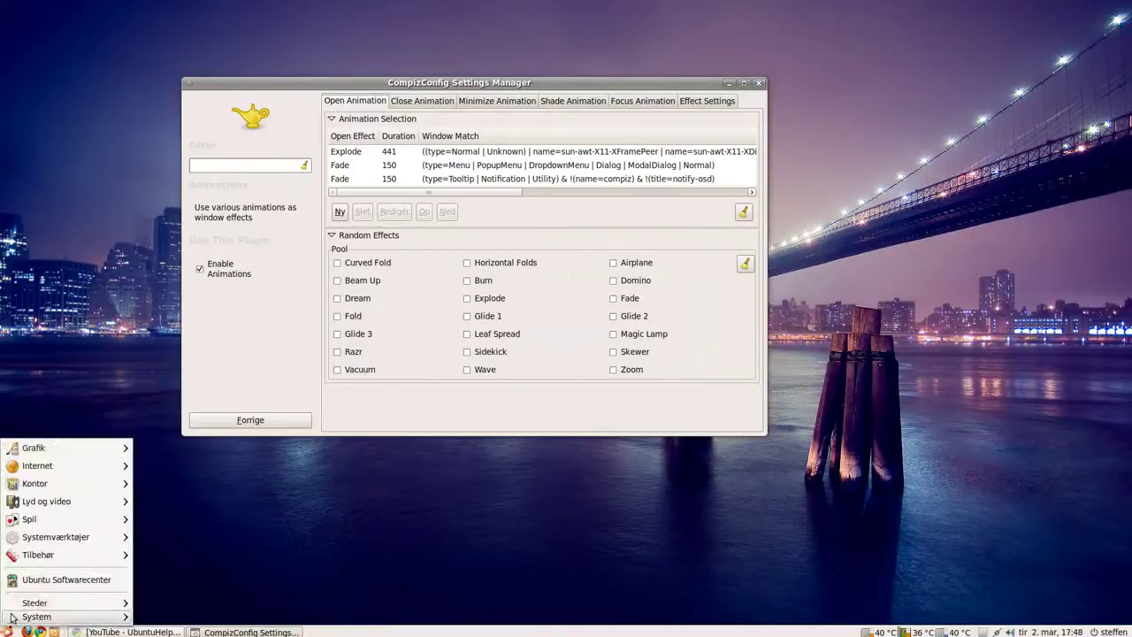
{"action": "mouse_move", "coordinate": [75, 563]}
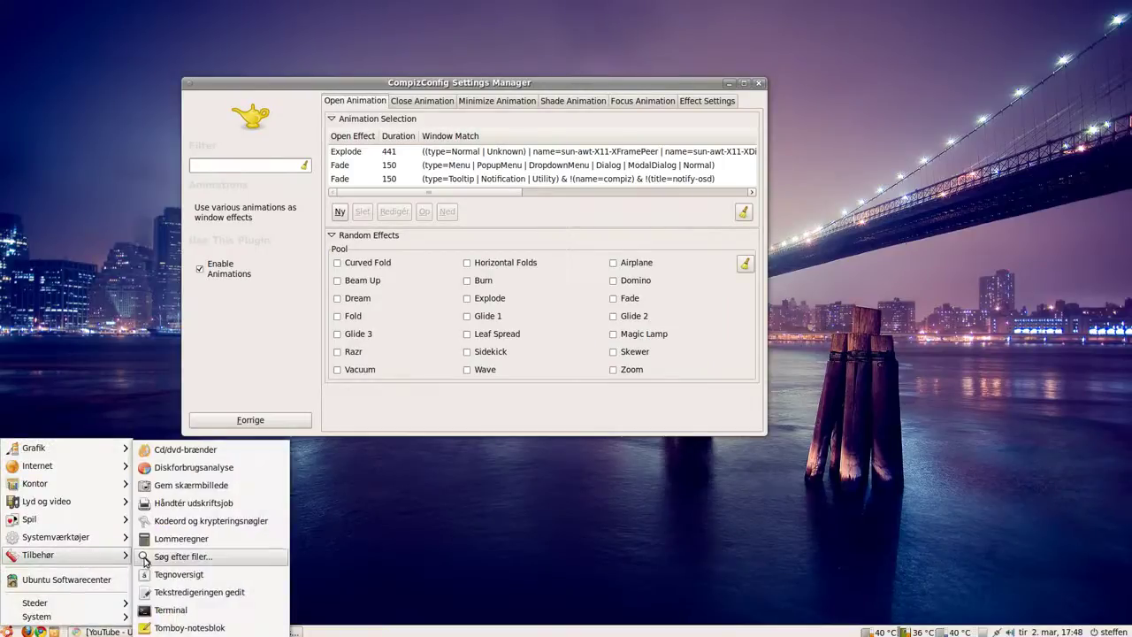
{"action": "left_click", "coordinate": [177, 538]}
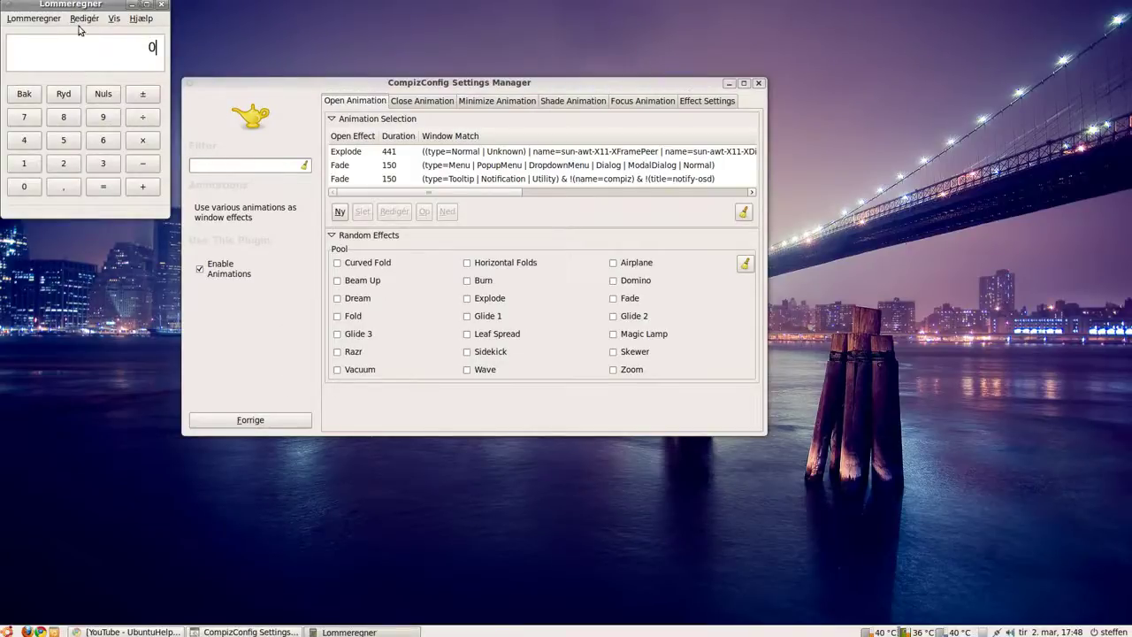
{"action": "left_click_drag", "start_coordinate": [94, 11], "coordinate": [492, 183]}
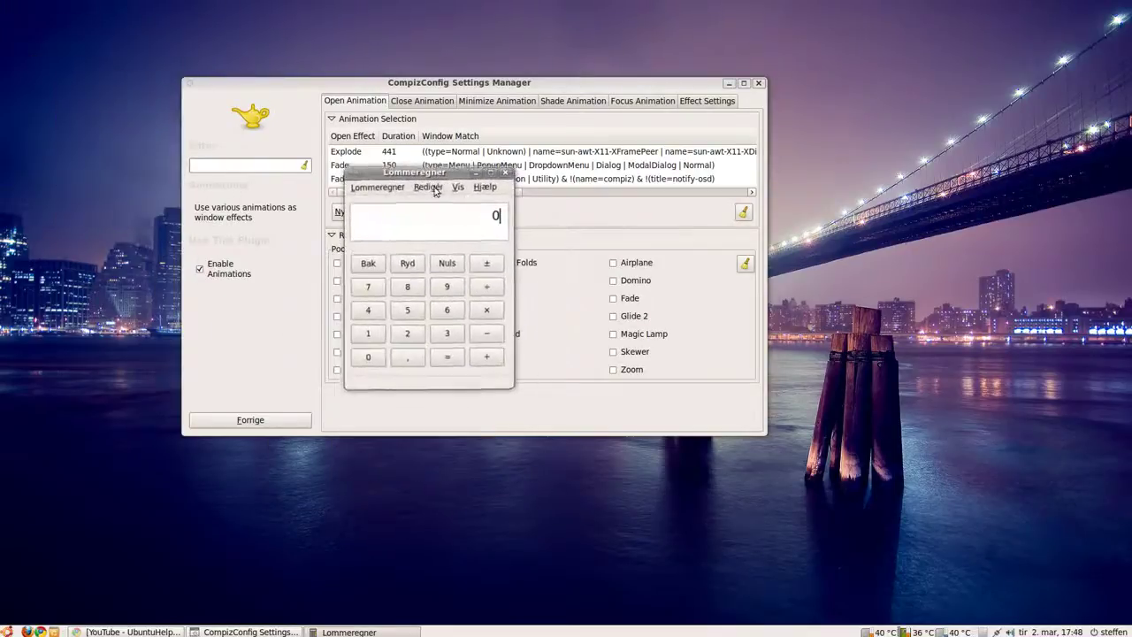
{"action": "left_click", "coordinate": [506, 175]}
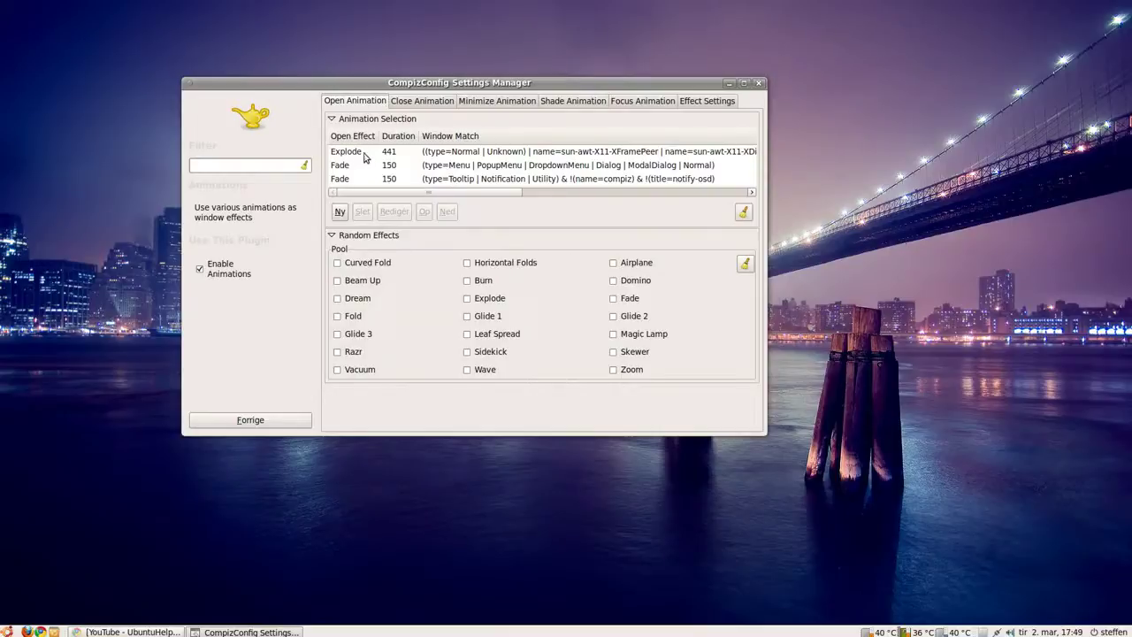
- Set the second Open Animation rule, for menus and dialogs, to Explode at 513 ms, then verify it
{"action": "double_click", "coordinate": [369, 152]}
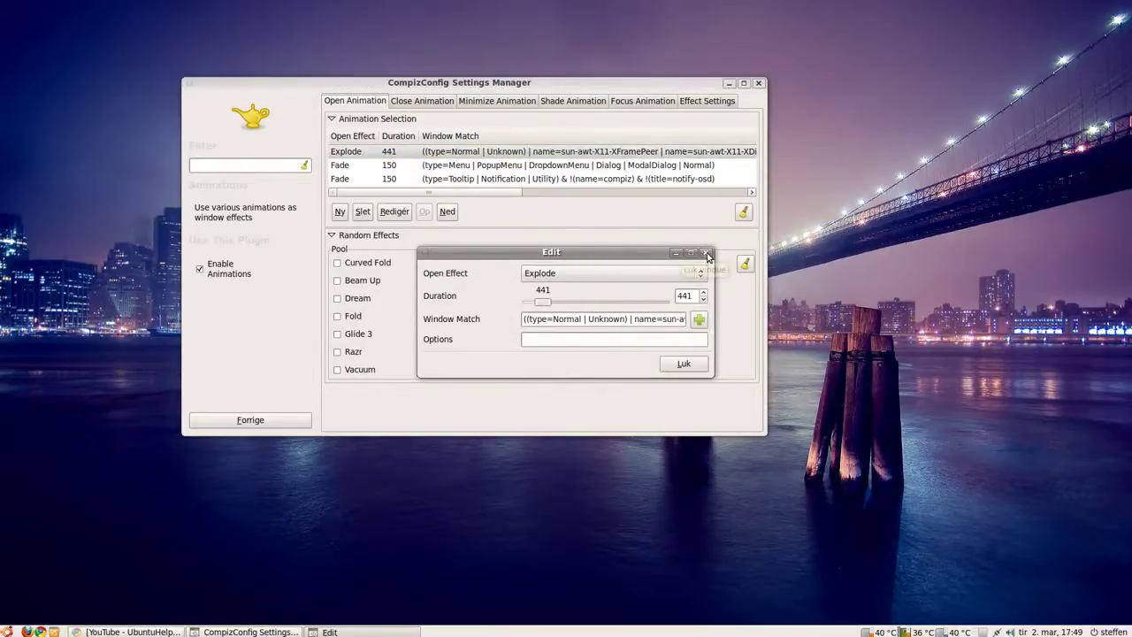
{"action": "left_click", "coordinate": [705, 252]}
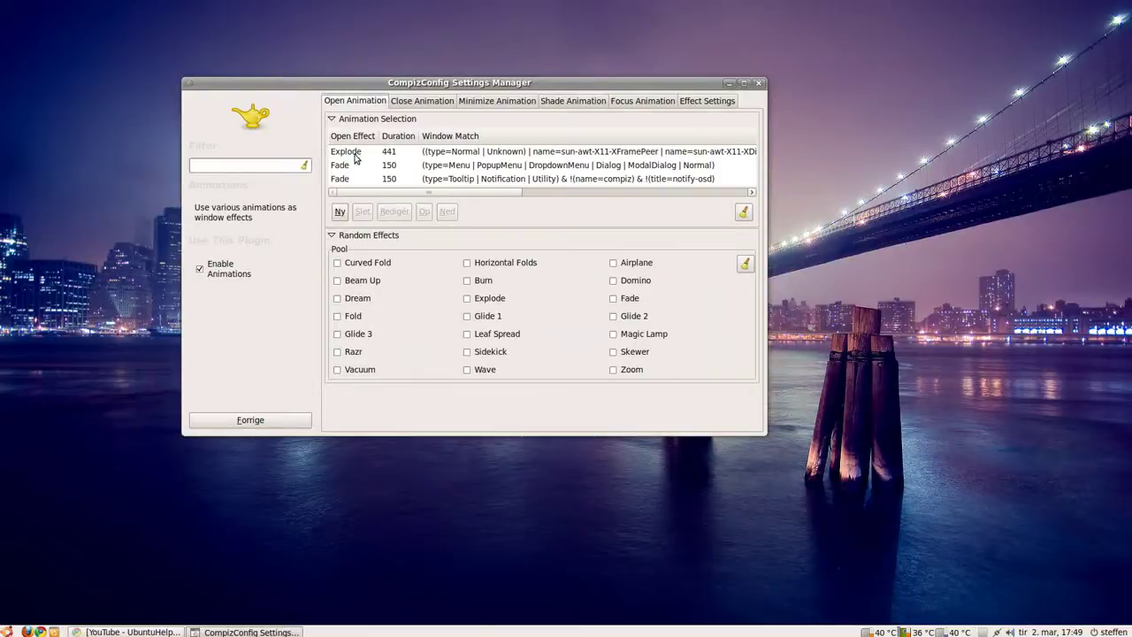
{"action": "left_click", "coordinate": [357, 166]}
{"action": "double_click", "coordinate": [356, 166]}
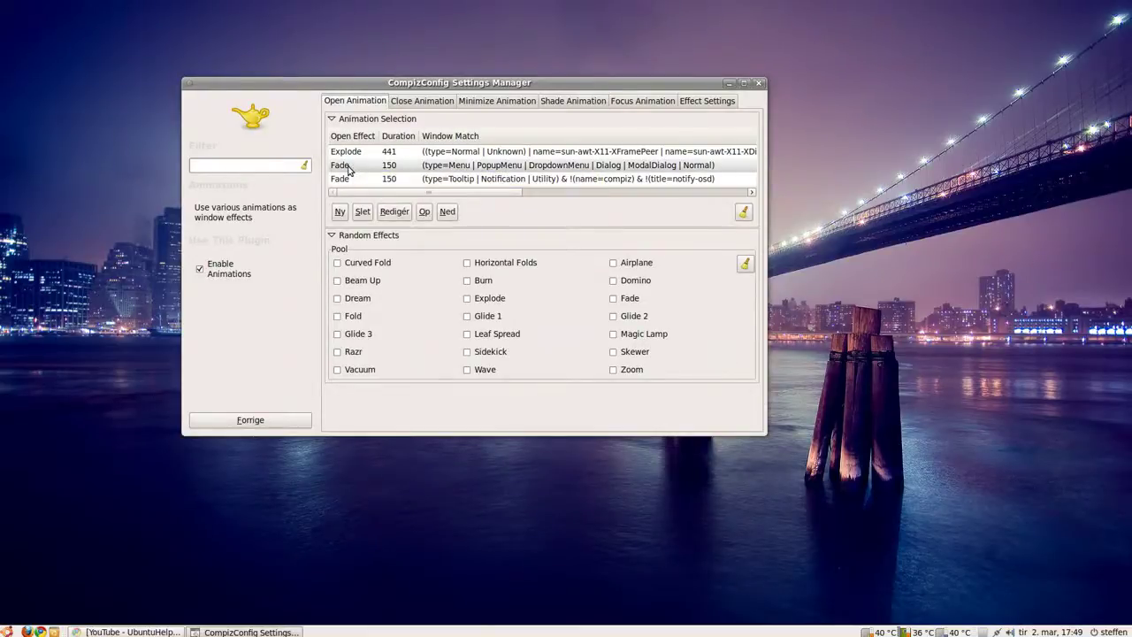
{"action": "left_click", "coordinate": [550, 274]}
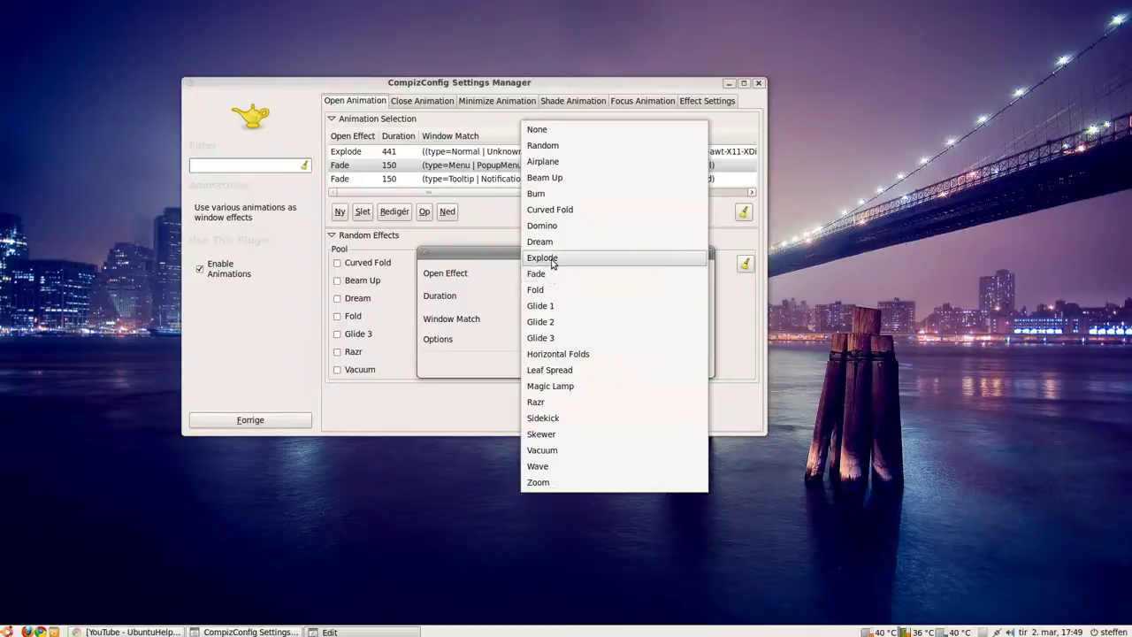
{"action": "left_click", "coordinate": [552, 260]}
{"action": "left_click_drag", "start_coordinate": [536, 304], "coordinate": [546, 305]}
{"action": "left_click", "coordinate": [682, 364]}
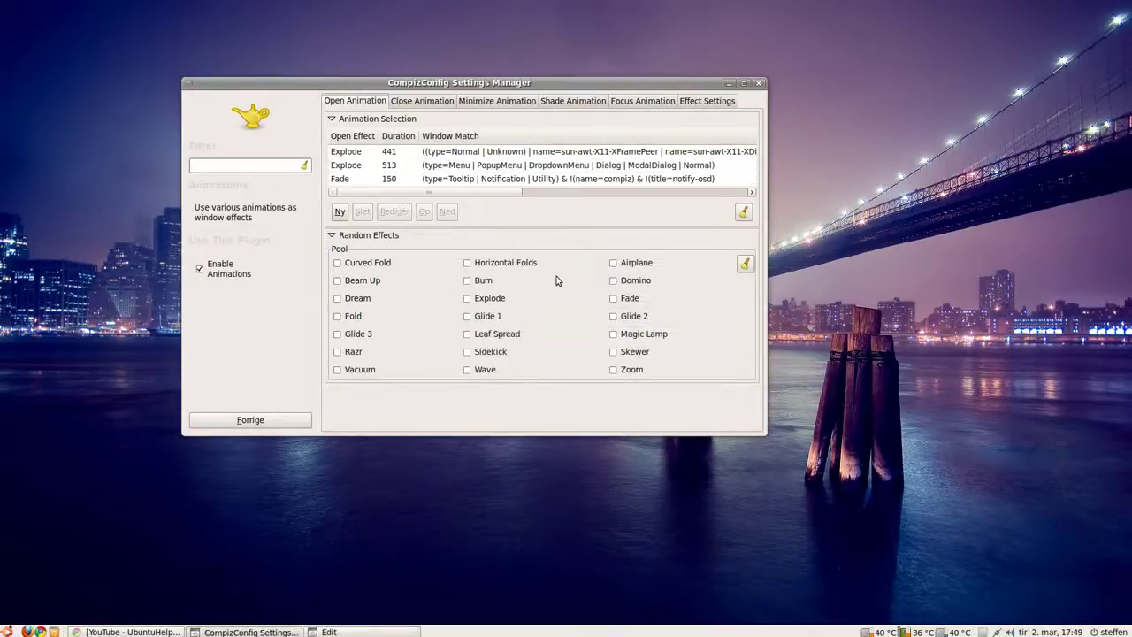
{"action": "double_click", "coordinate": [370, 168]}
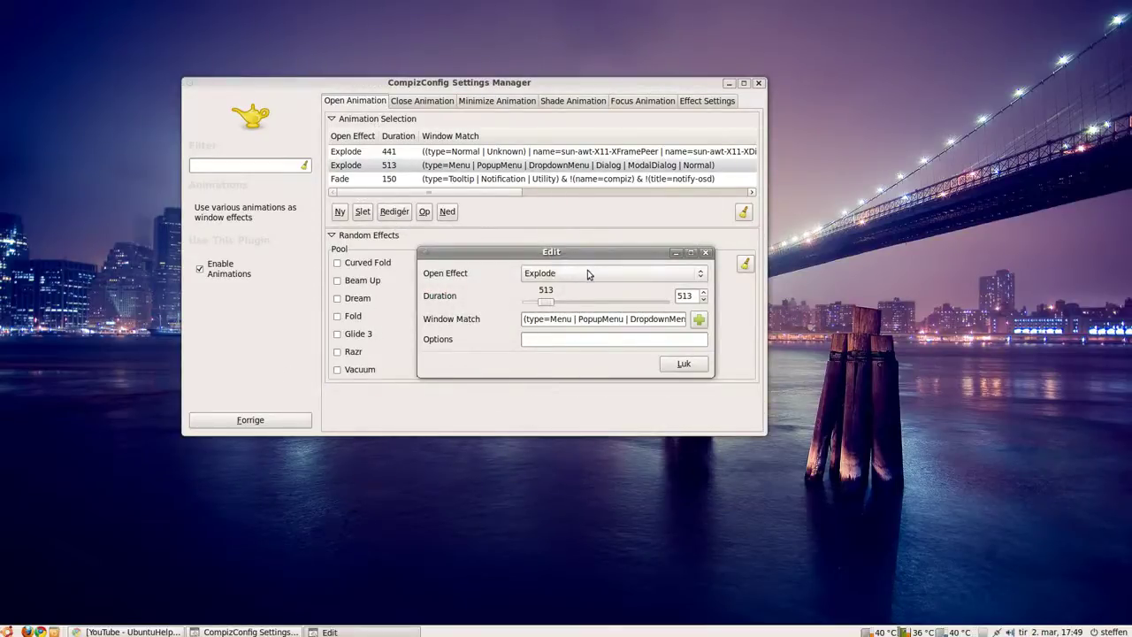
{"action": "left_click", "coordinate": [706, 252]}
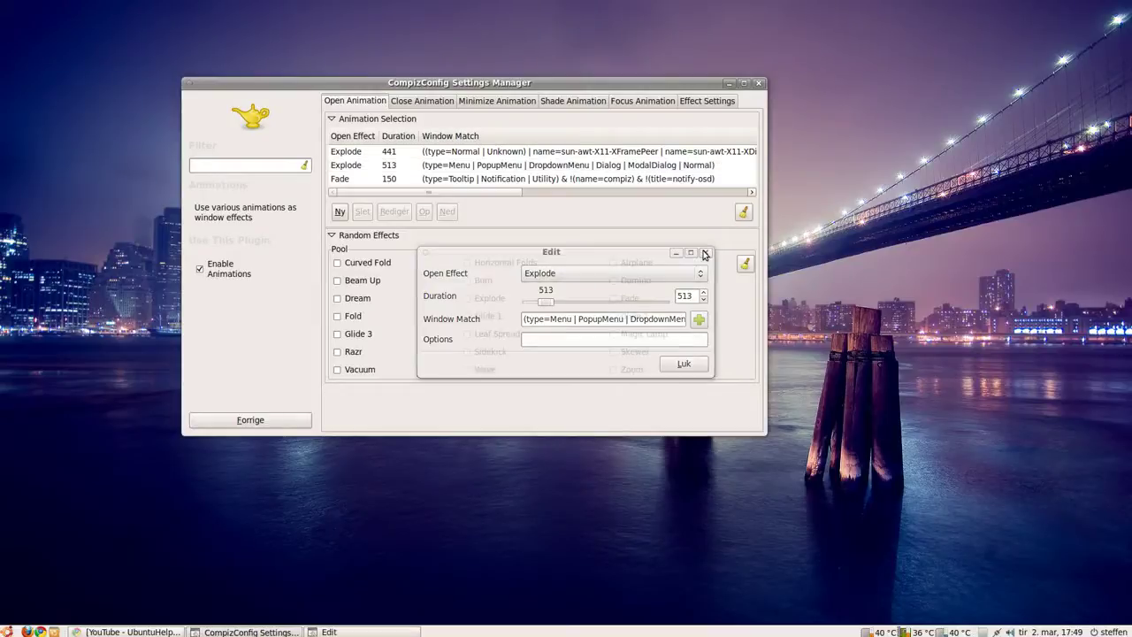
- Set the tooltip and notification open rule to Explode with a 1260 ms duration
{"action": "left_click", "coordinate": [420, 102]}
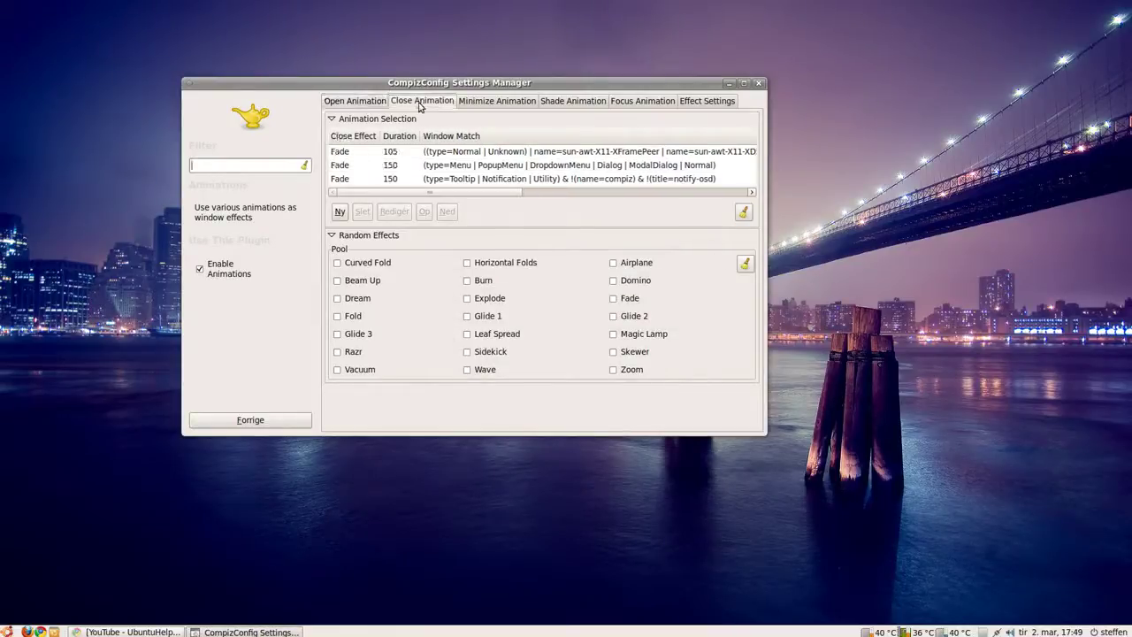
{"action": "left_click", "coordinate": [363, 103]}
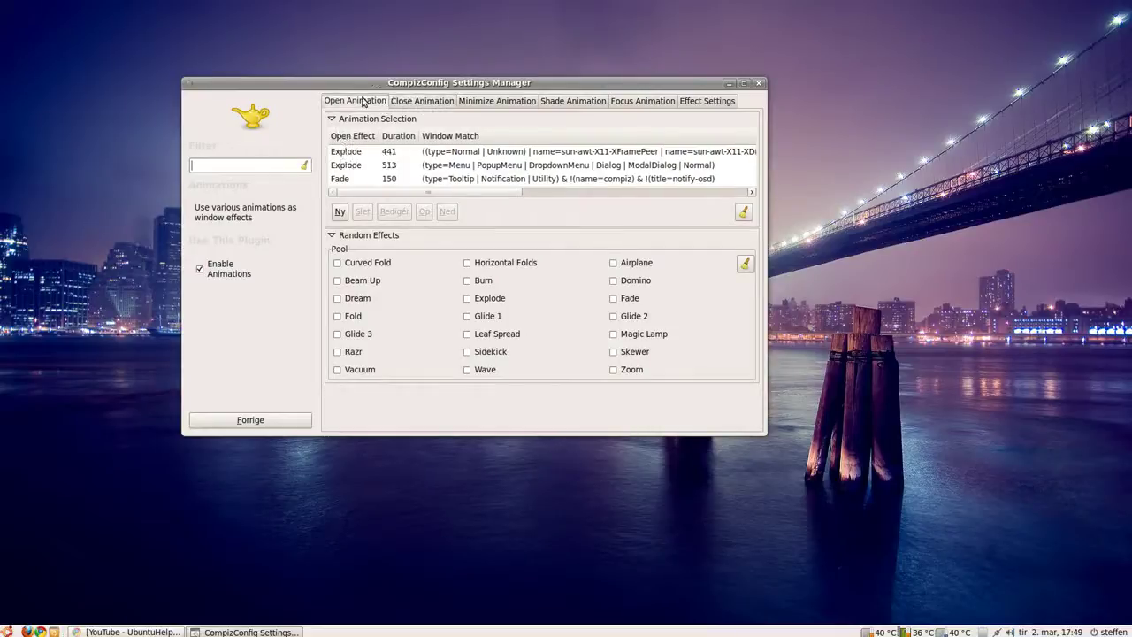
{"action": "double_click", "coordinate": [356, 181]}
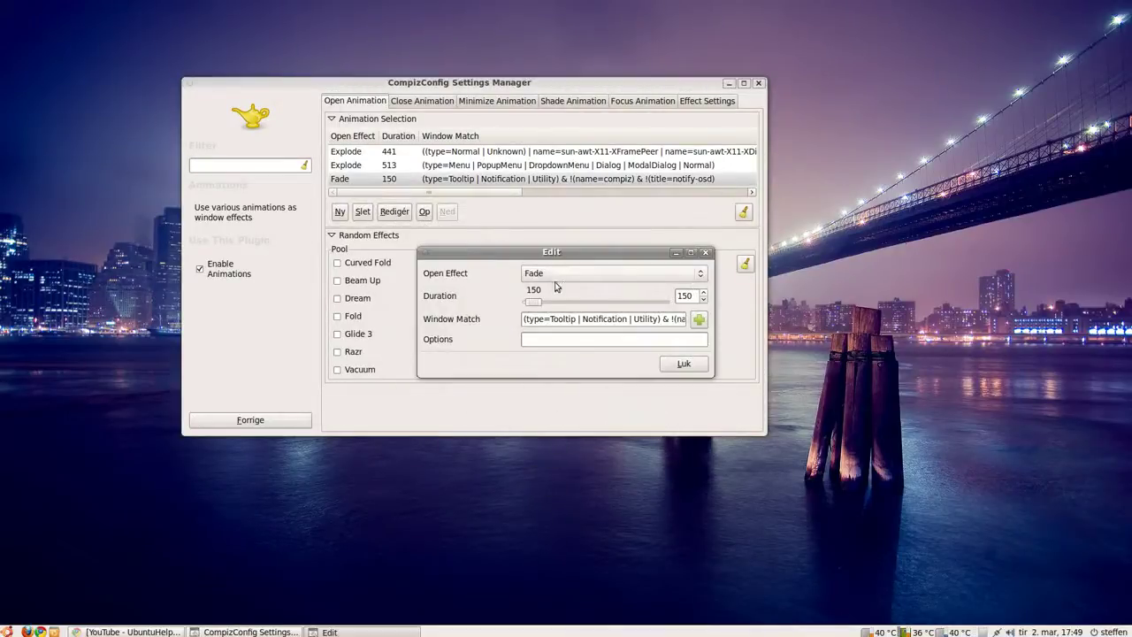
{"action": "left_click", "coordinate": [563, 279]}
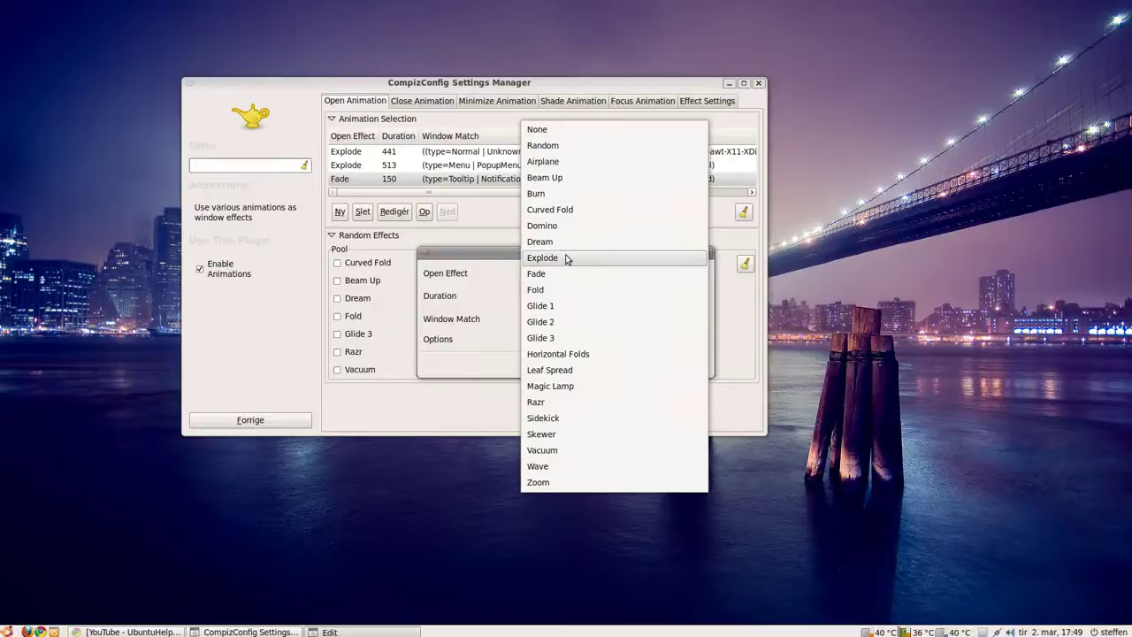
{"action": "left_click", "coordinate": [566, 255]}
{"action": "left_click_drag", "start_coordinate": [533, 302], "coordinate": [571, 305]}
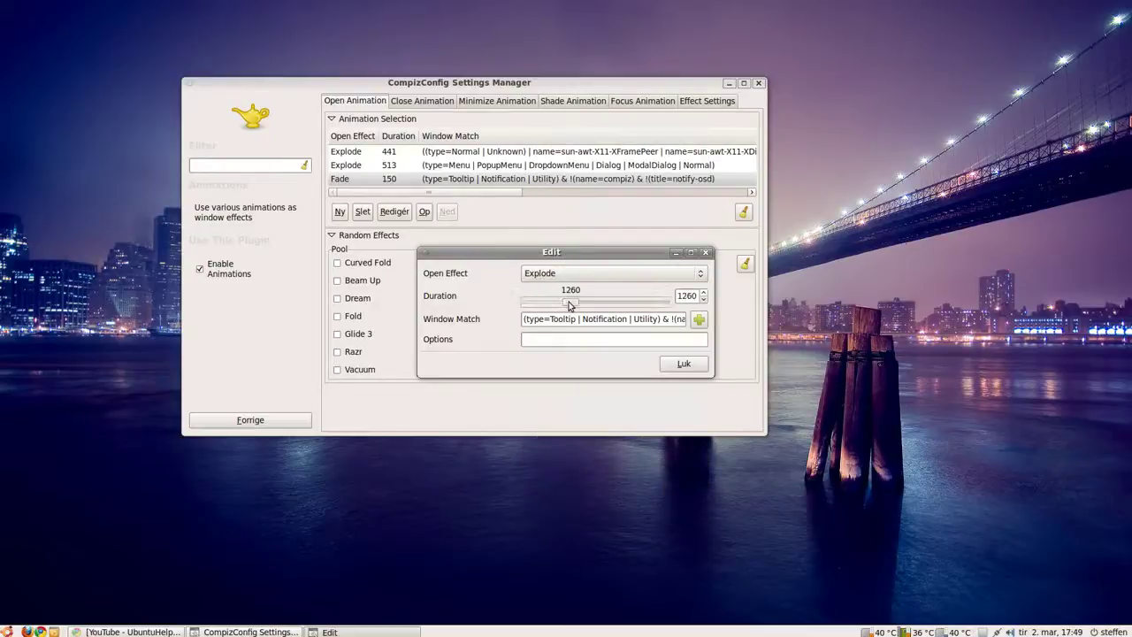
{"action": "left_click", "coordinate": [708, 365]}
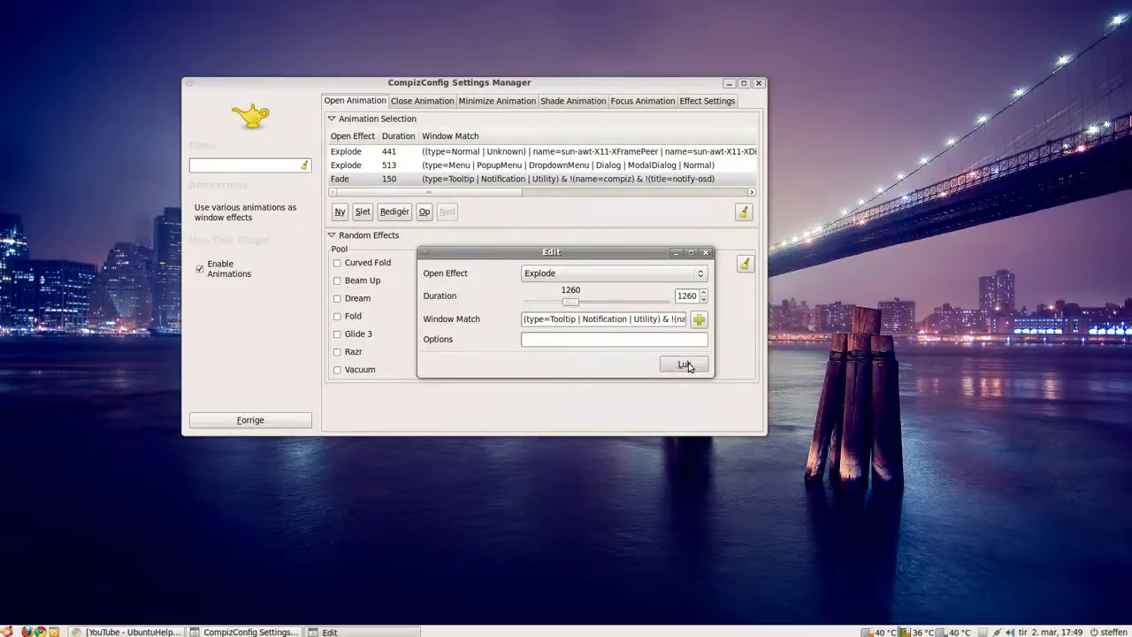
- On the Minimize Animation tab, preview the current Zoom effect by minimizing and restoring twice
{"action": "left_click", "coordinate": [485, 104]}
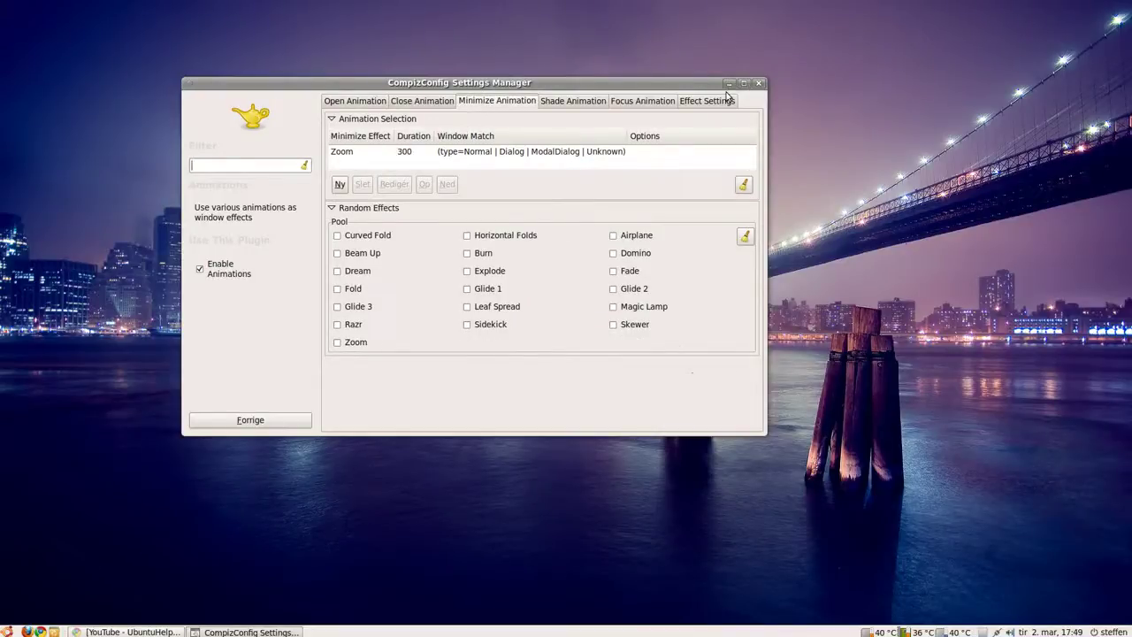
{"action": "left_click", "coordinate": [729, 84]}
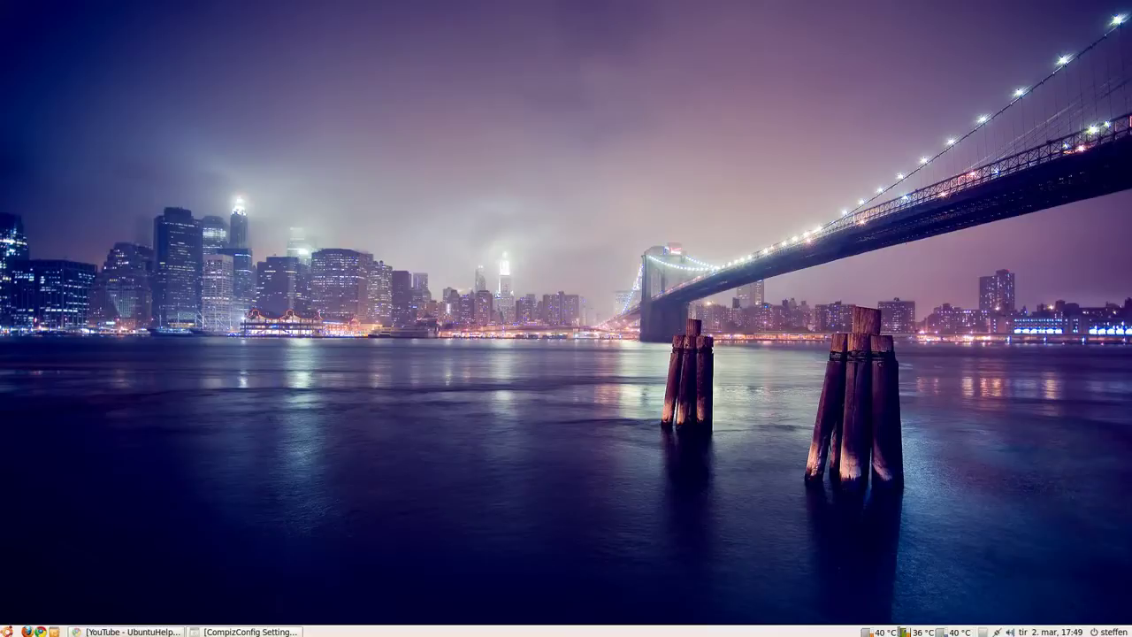
{"action": "left_click", "coordinate": [245, 631]}
{"action": "left_click", "coordinate": [245, 631]}
{"action": "left_click", "coordinate": [245, 632]}
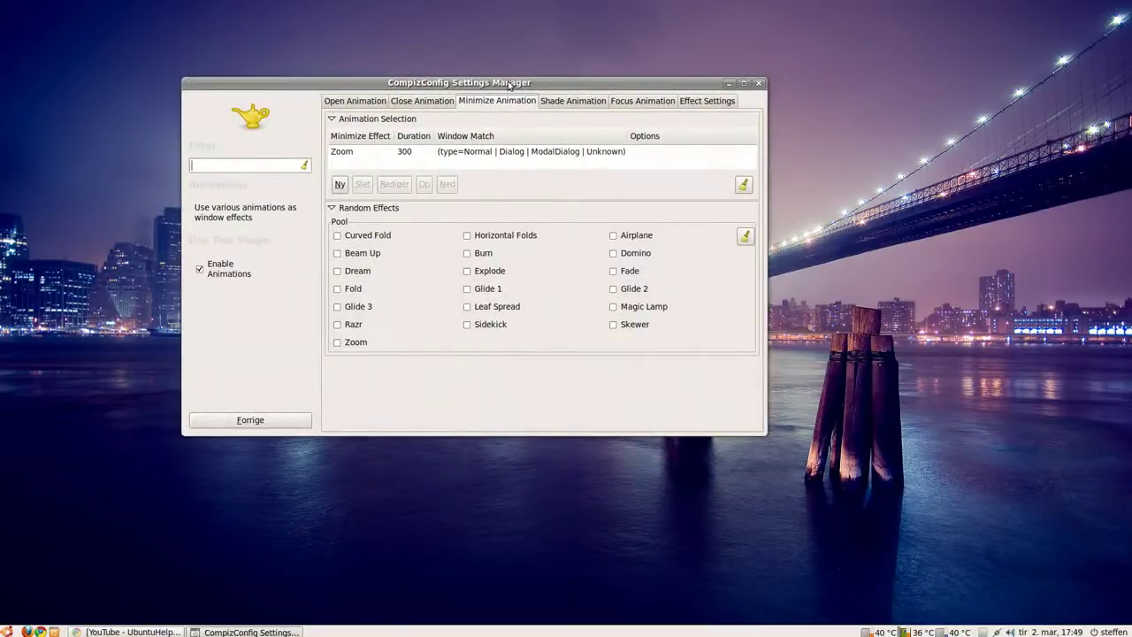
- Change the minimize rule from Zoom to Magic Lamp and preview it by minimizing and restoring
{"action": "double_click", "coordinate": [455, 156]}
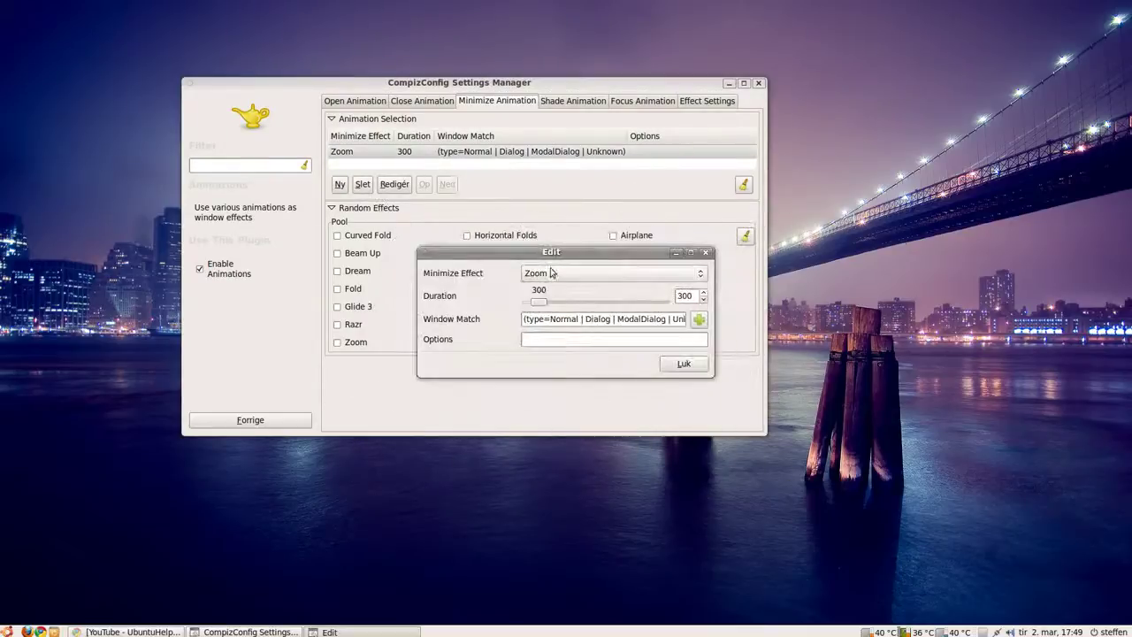
{"action": "left_click", "coordinate": [552, 273]}
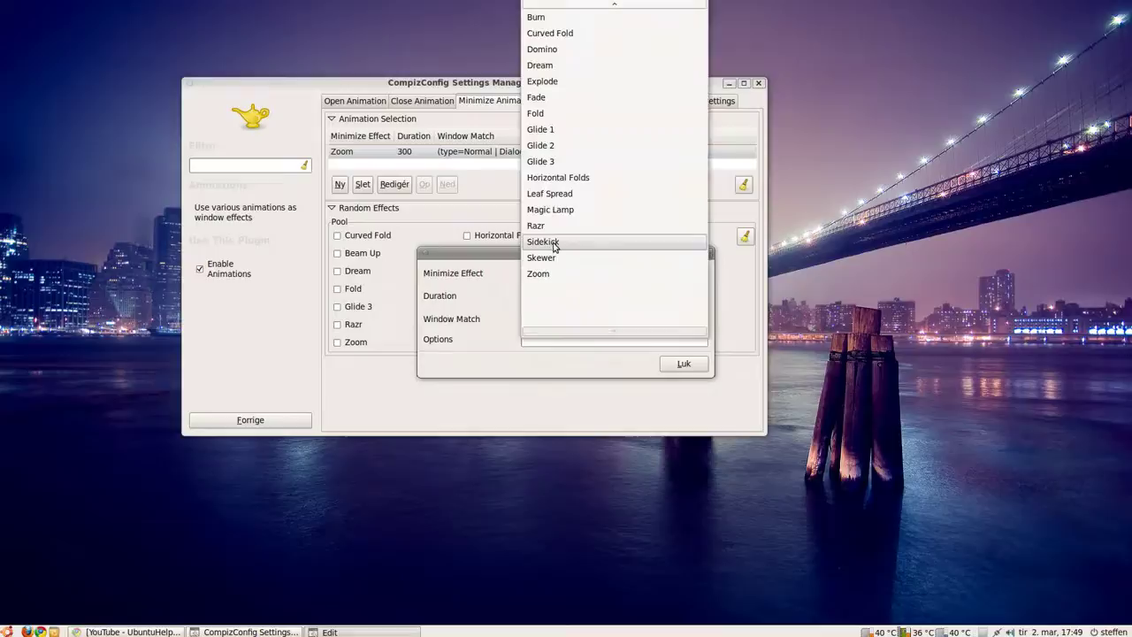
{"action": "left_click", "coordinate": [560, 212]}
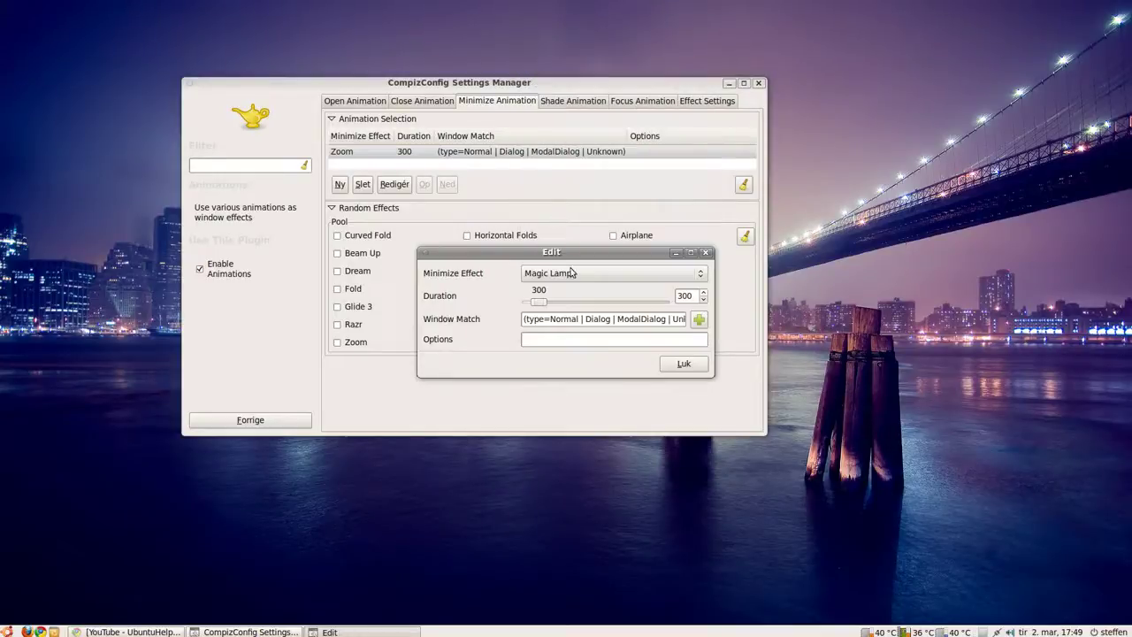
{"action": "left_click", "coordinate": [675, 364]}
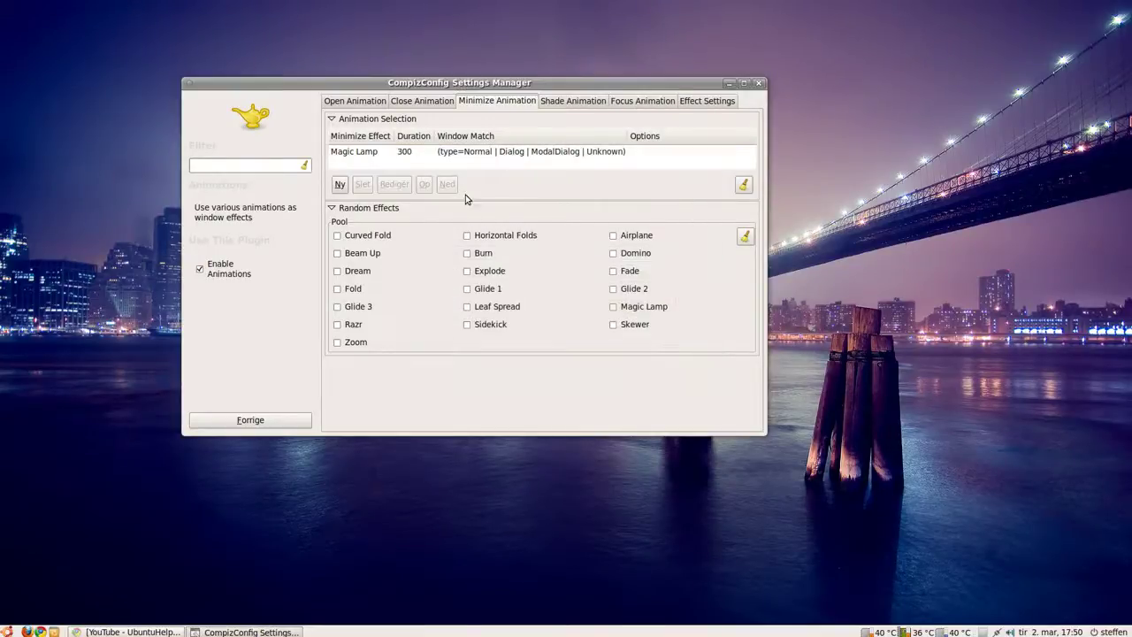
{"action": "left_click", "coordinate": [728, 83]}
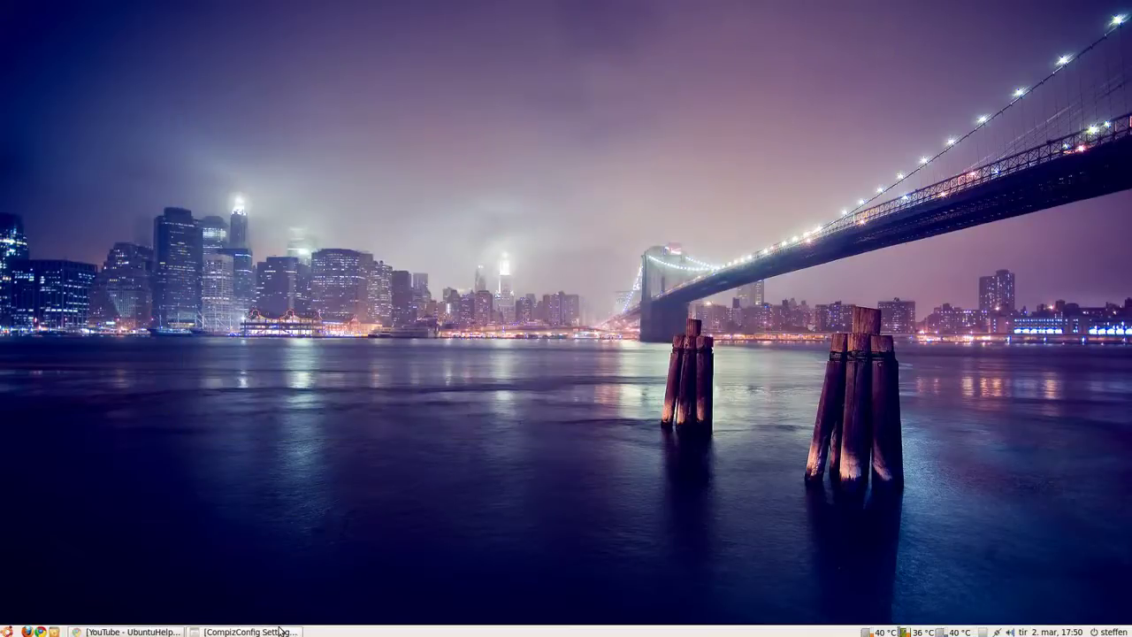
{"action": "left_click", "coordinate": [250, 631]}
{"action": "left_click", "coordinate": [251, 632]}
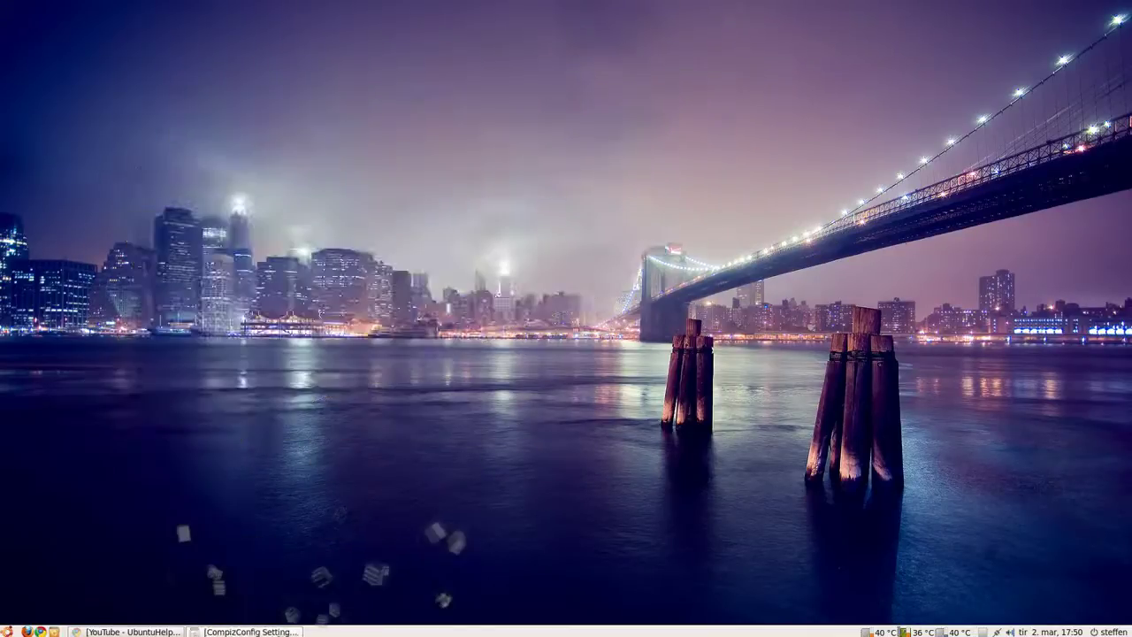
{"action": "left_click", "coordinate": [250, 631]}
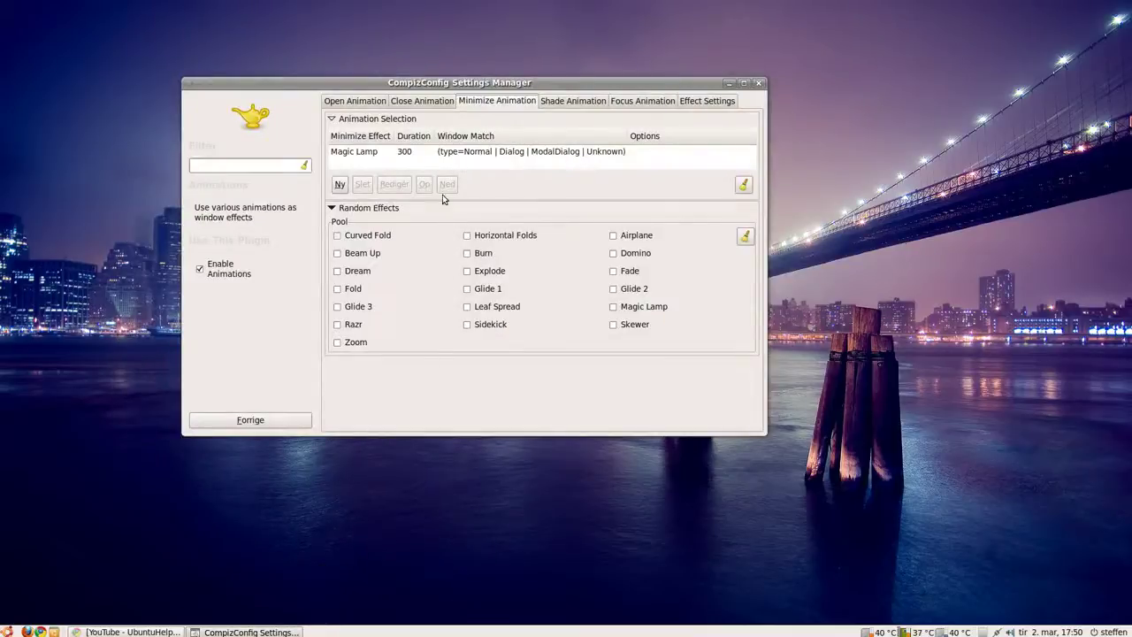
- Change the first Open Animation rule from Explode at 441 to Fade at 210 ms
{"action": "left_click", "coordinate": [353, 101]}
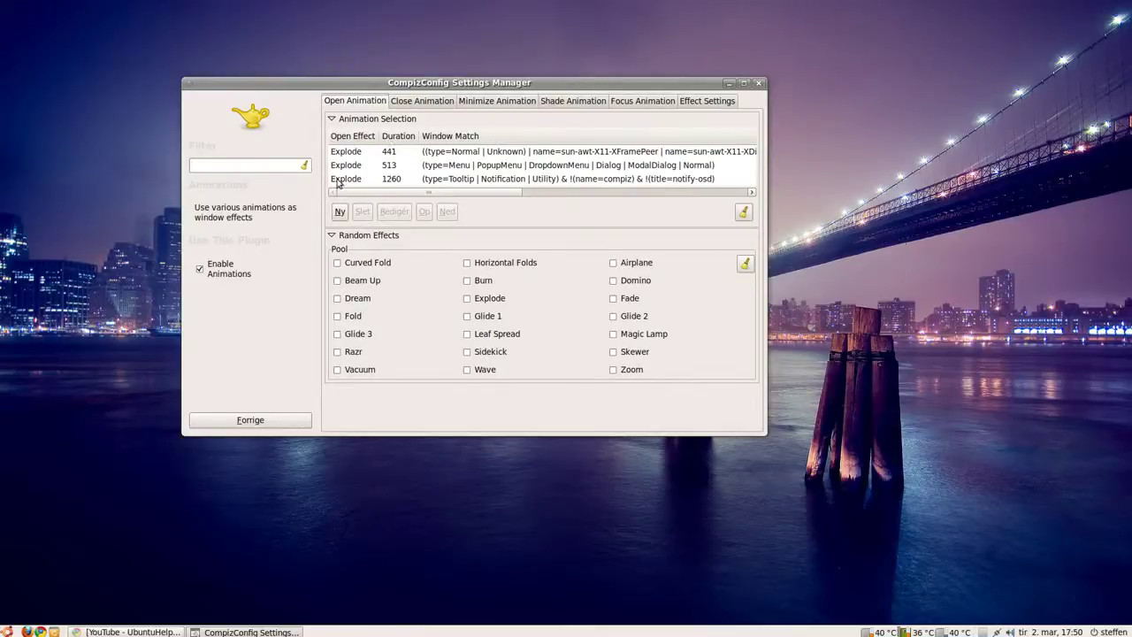
{"action": "double_click", "coordinate": [359, 151]}
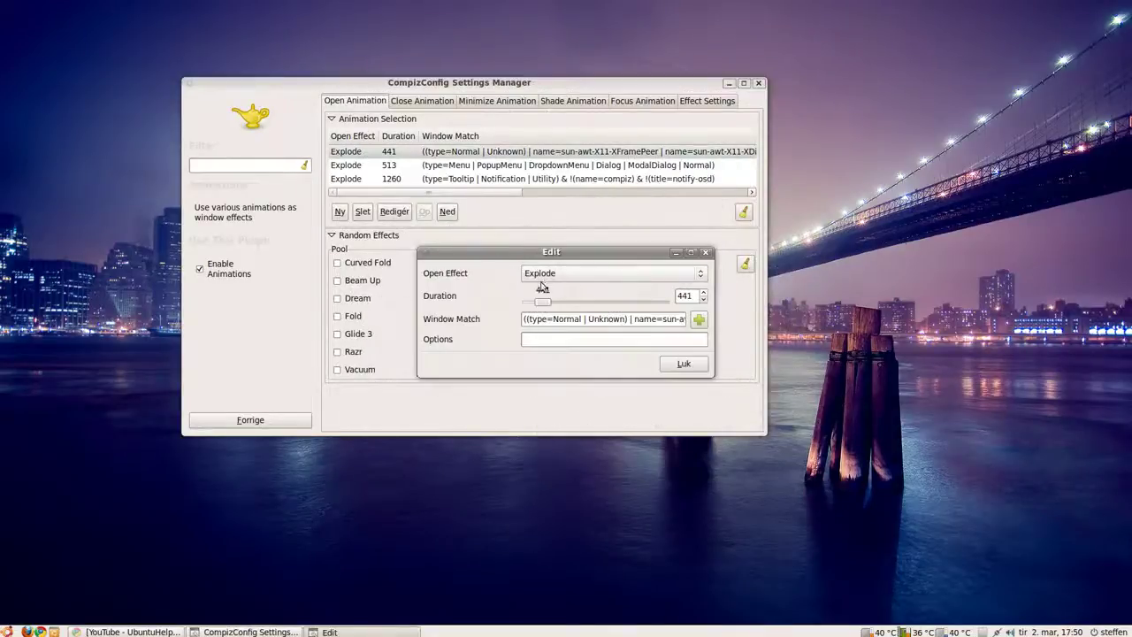
{"action": "left_click", "coordinate": [544, 276]}
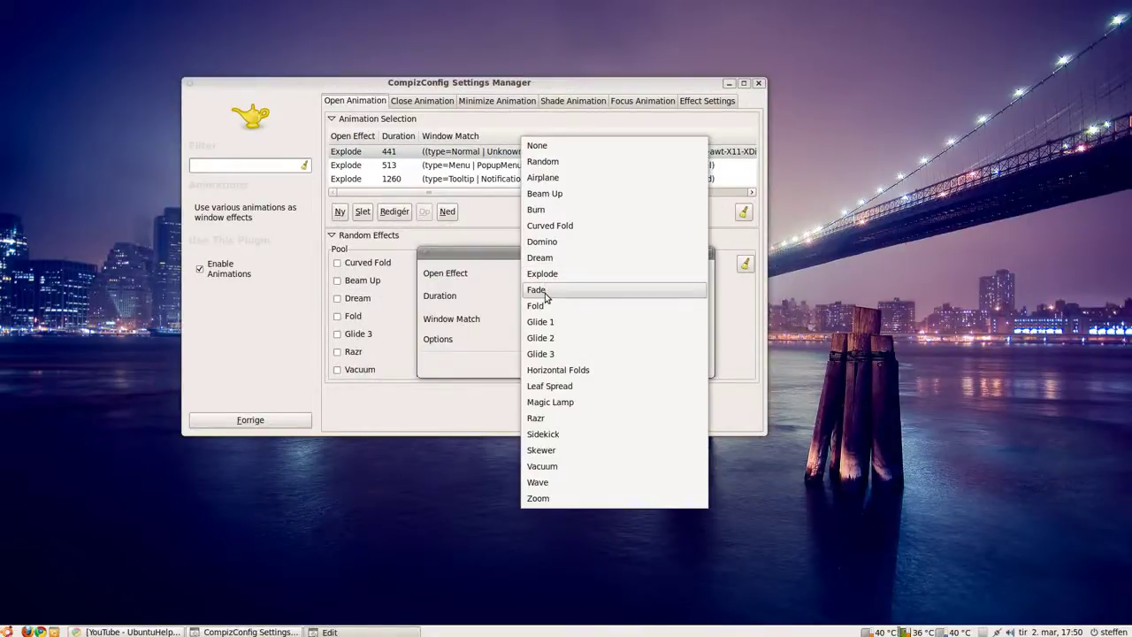
{"action": "left_click", "coordinate": [546, 293]}
{"action": "left_click_drag", "start_coordinate": [542, 303], "coordinate": [535, 305]}
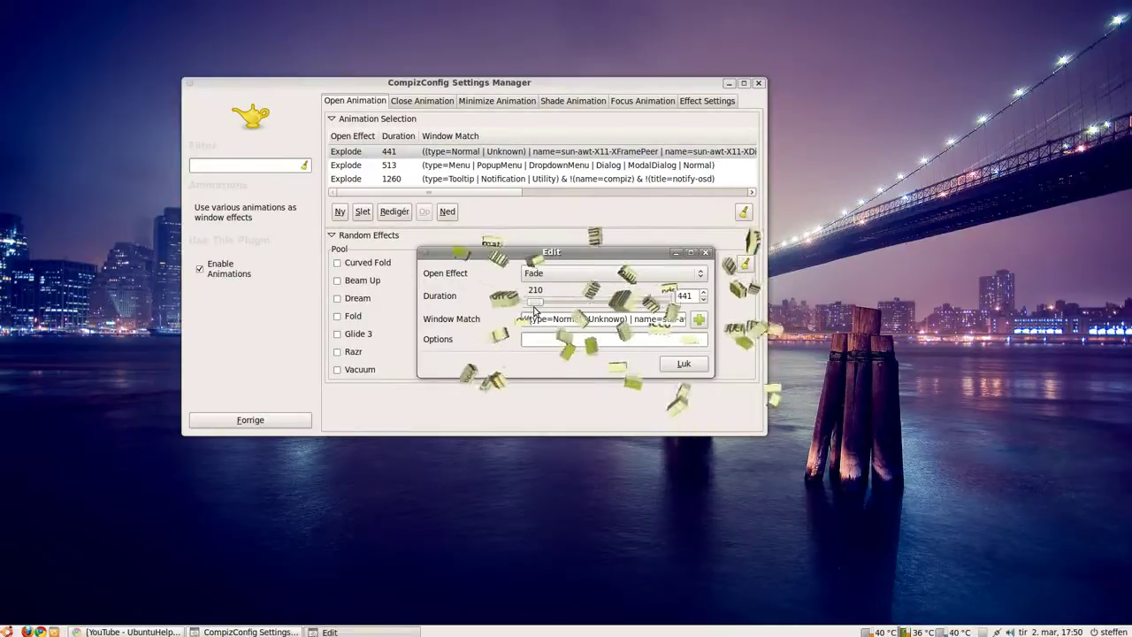
{"action": "left_click", "coordinate": [677, 369]}
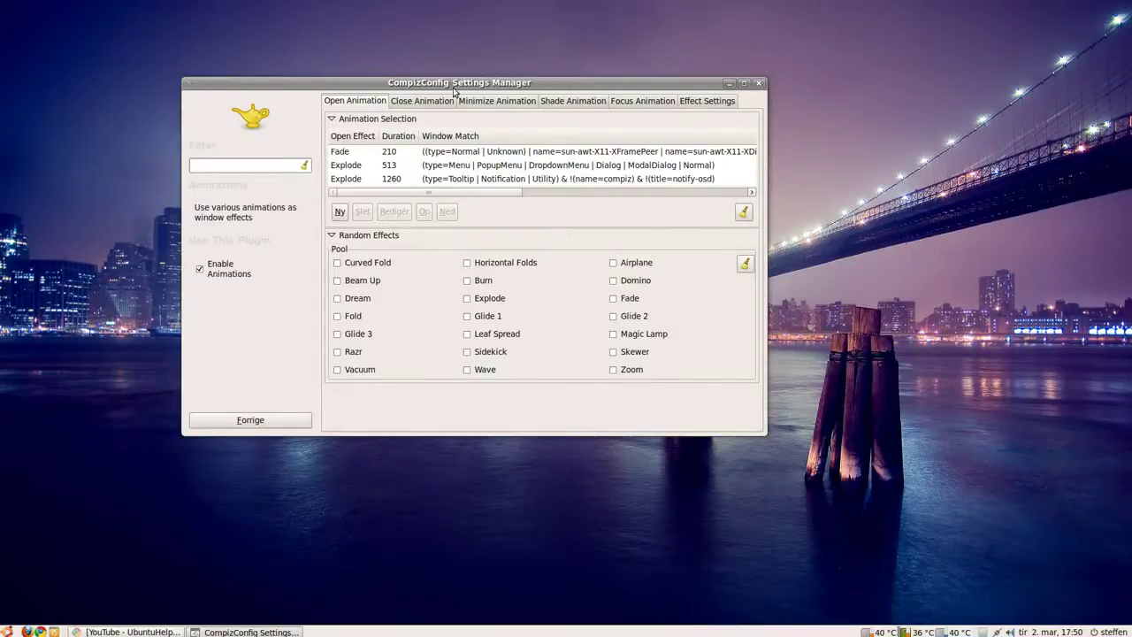
- Browse the Close, Minimize, Shade and Focus Animation tabs
{"action": "left_click", "coordinate": [428, 104]}
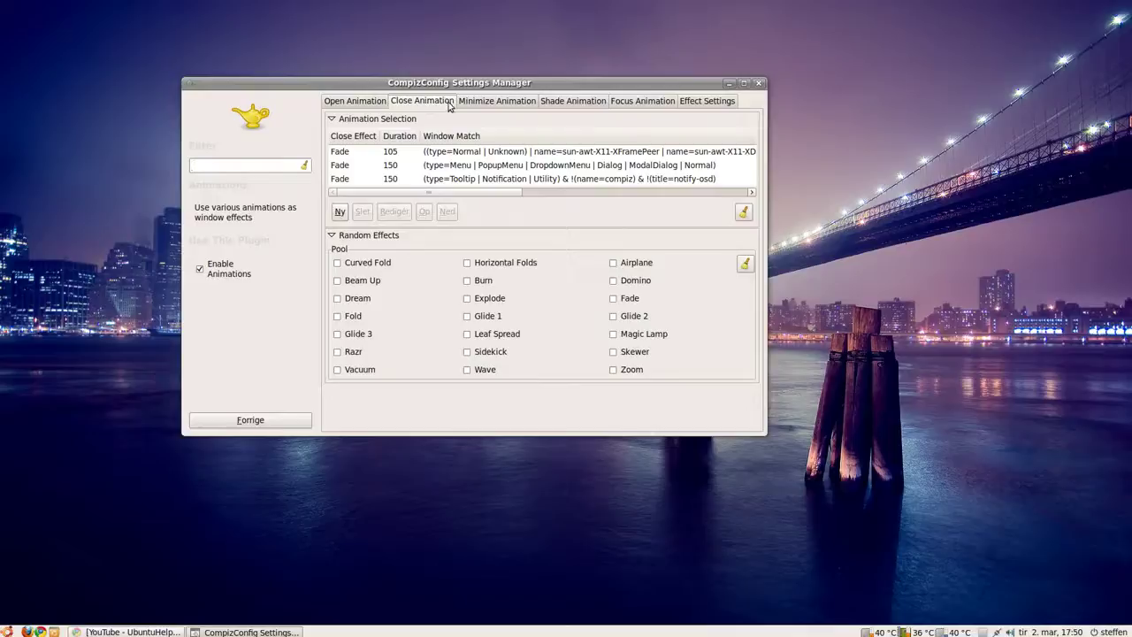
{"action": "left_click", "coordinate": [355, 105]}
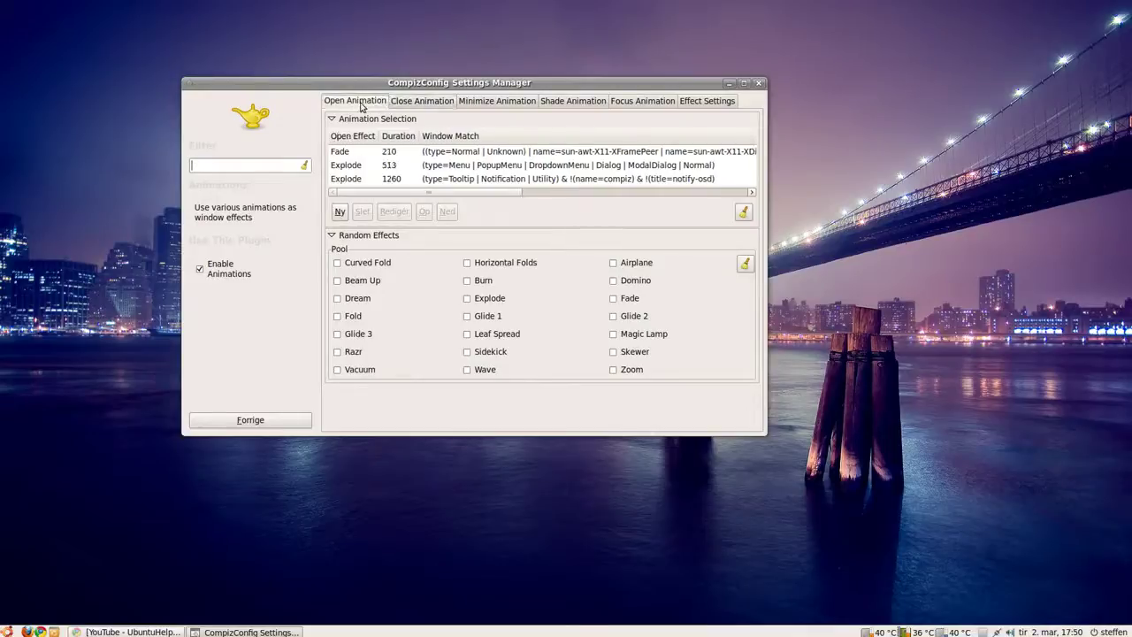
{"action": "left_click", "coordinate": [408, 106]}
{"action": "left_click", "coordinate": [478, 105]}
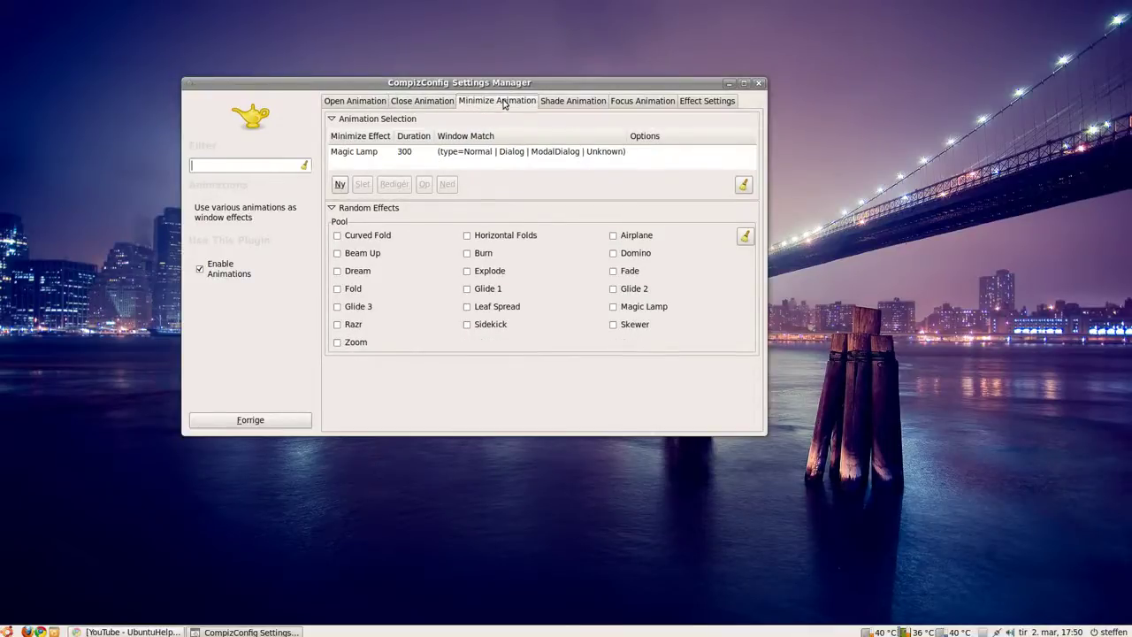
{"action": "left_click", "coordinate": [567, 105]}
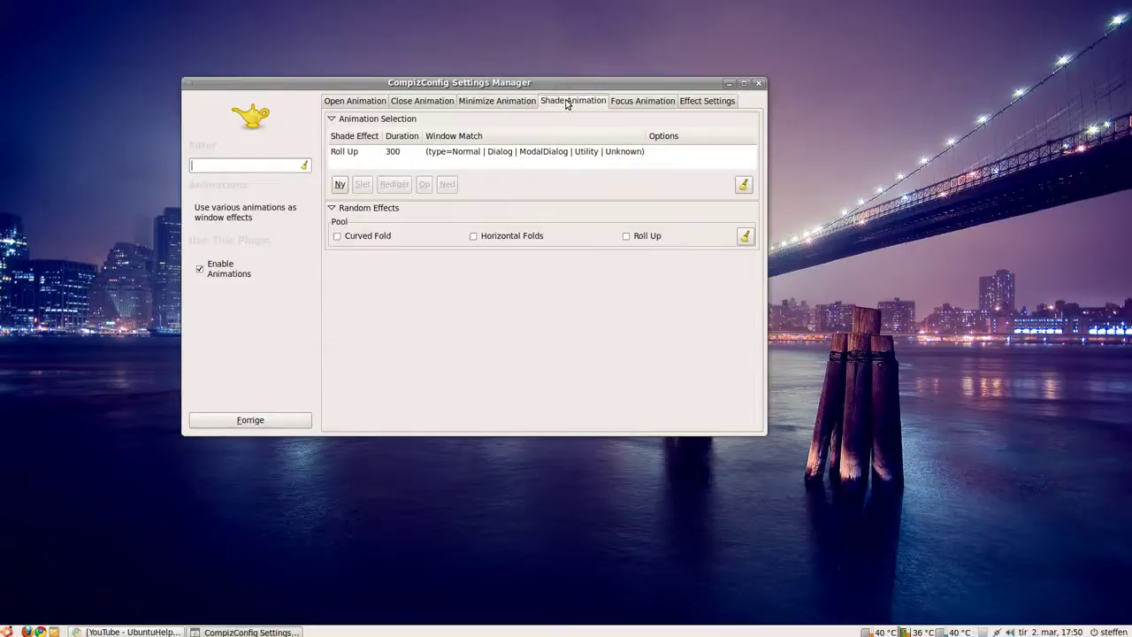
{"action": "left_click", "coordinate": [642, 107]}
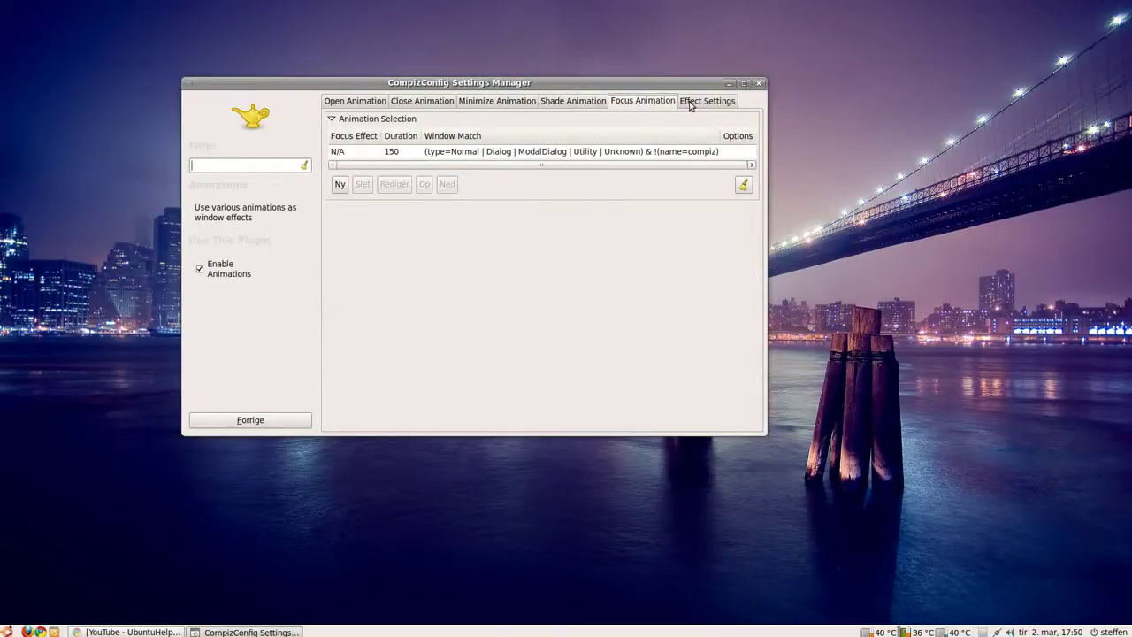
- In Effect Settings, raise the Dodge Gap Ratio from 0.5000 to 0.5200
{"action": "left_click", "coordinate": [690, 102]}
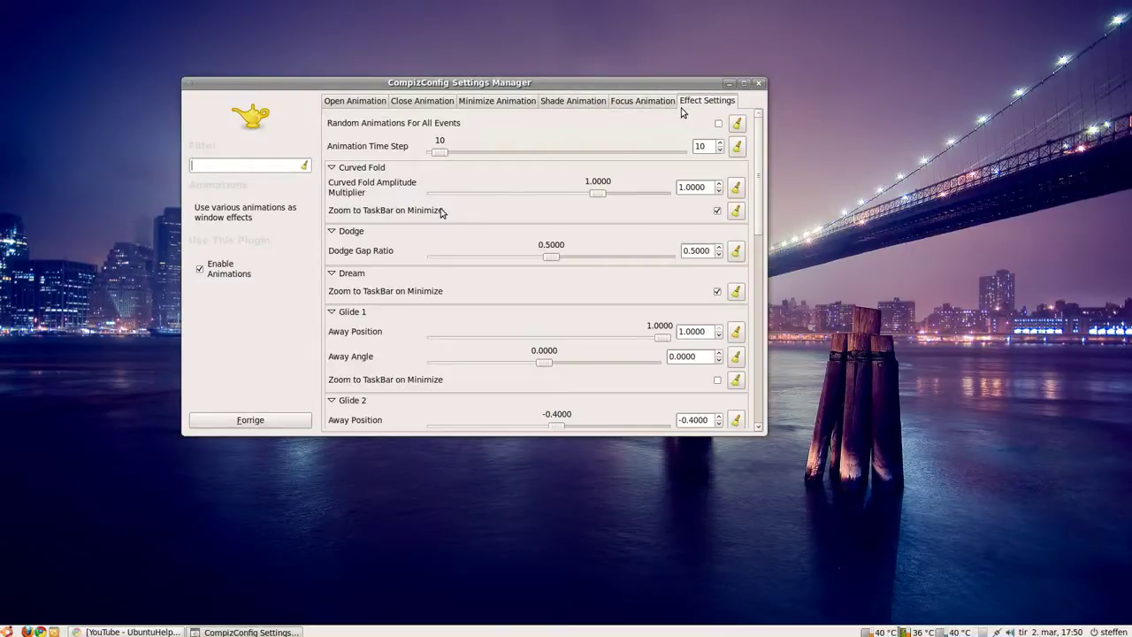
{"action": "scroll", "coordinate": [439, 221], "scroll_direction": "down", "scroll_amount": 1}
{"action": "scroll", "coordinate": [439, 221], "scroll_direction": "down", "scroll_amount": 2}
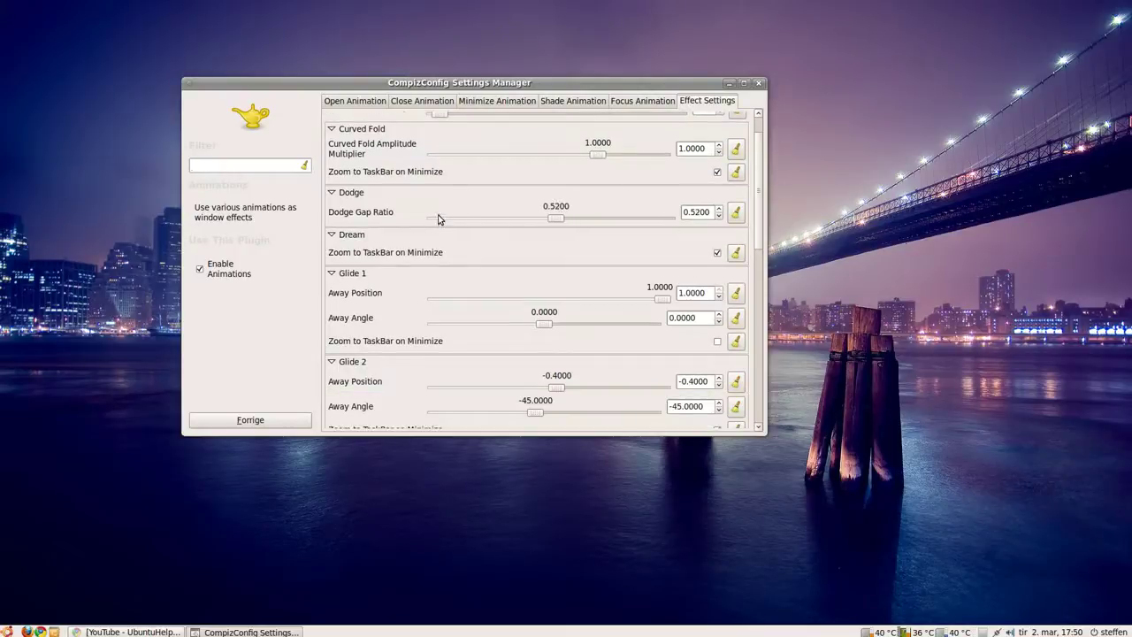
{"action": "mouse_move", "coordinate": [761, 204]}
{"action": "left_mouse_down"}
{"action": "mouse_move", "coordinate": [757, 281]}
{"action": "mouse_move", "coordinate": [741, 247]}
{"action": "mouse_move", "coordinate": [743, 203]}
{"action": "left_mouse_up"}
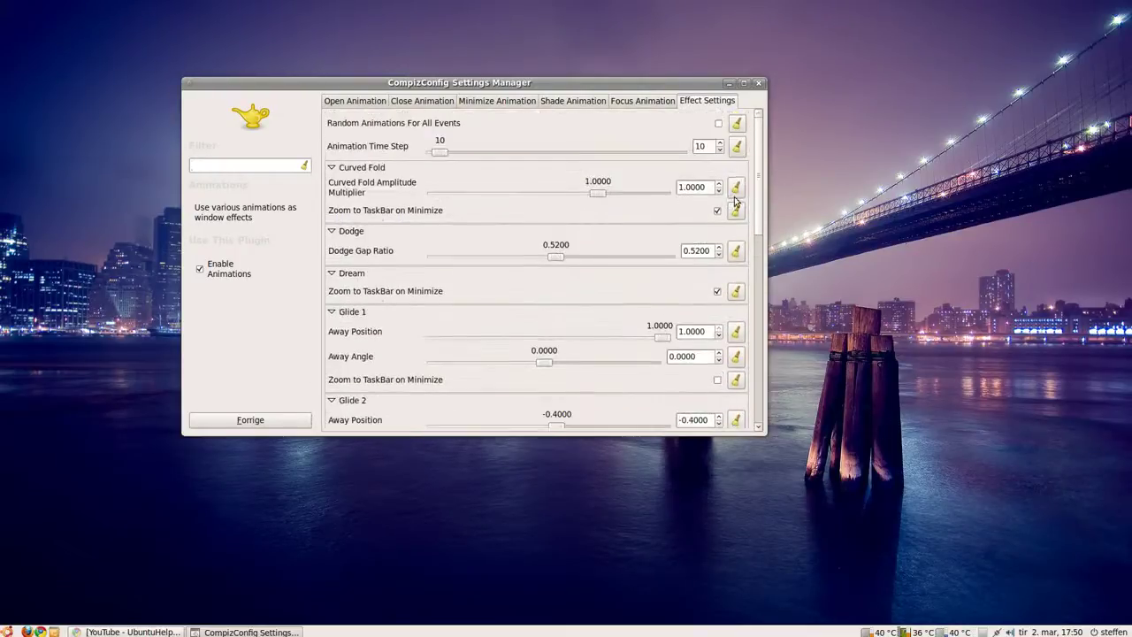
- In Animations Add-On, set the Burn fire particle colour to pink #FF05F2, then return to Effects
{"action": "left_click", "coordinate": [270, 417]}
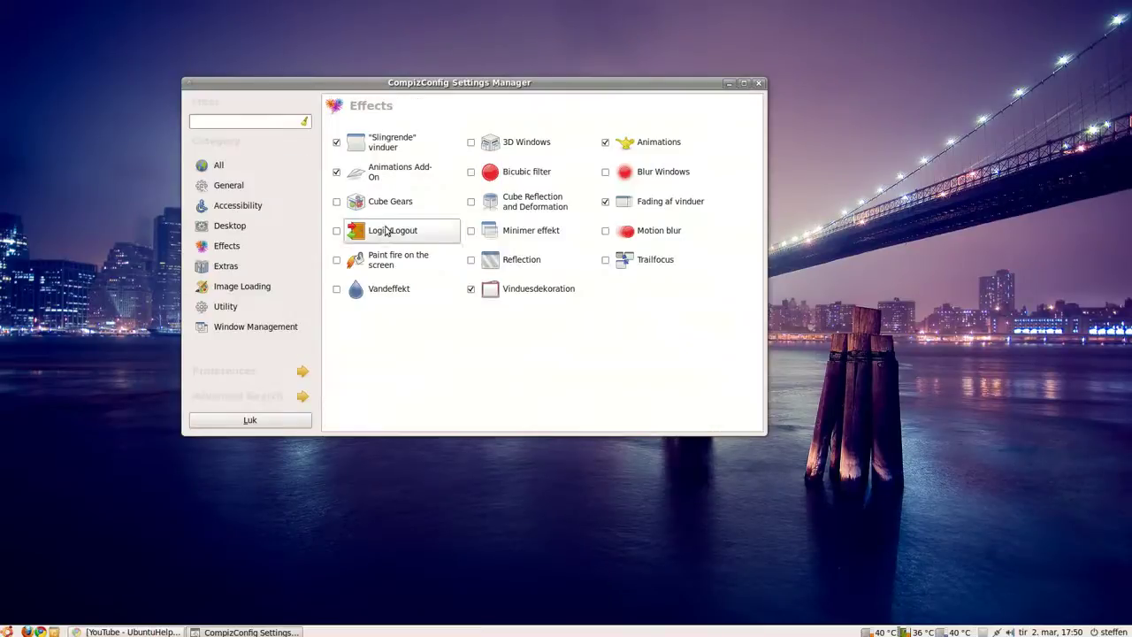
{"action": "left_click", "coordinate": [385, 178]}
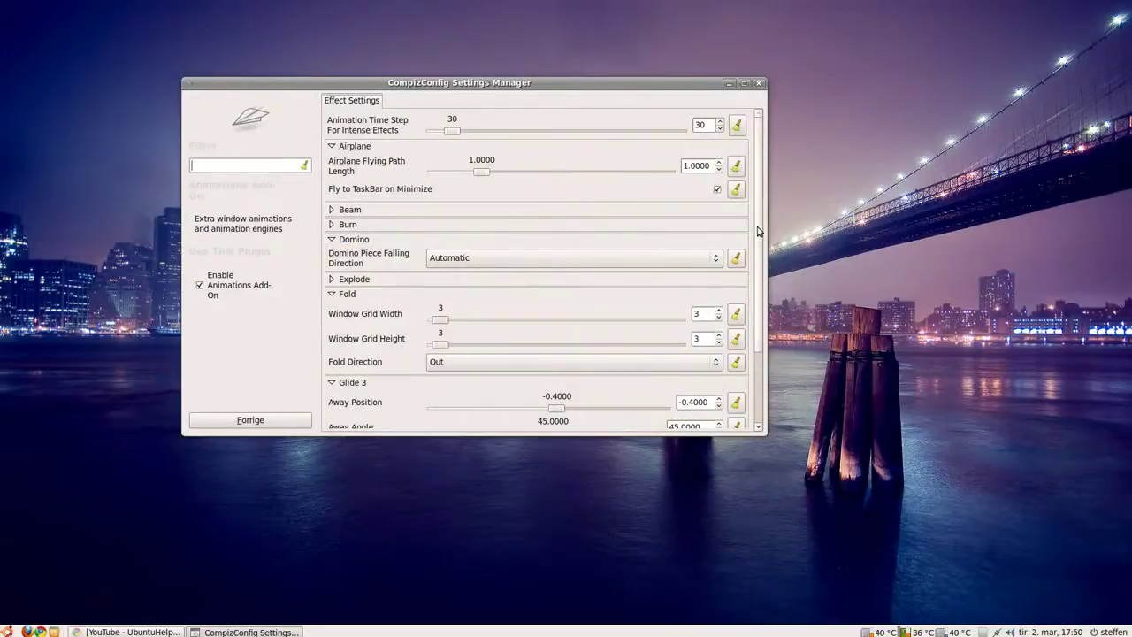
{"action": "left_click_drag", "start_coordinate": [757, 227], "coordinate": [757, 223]}
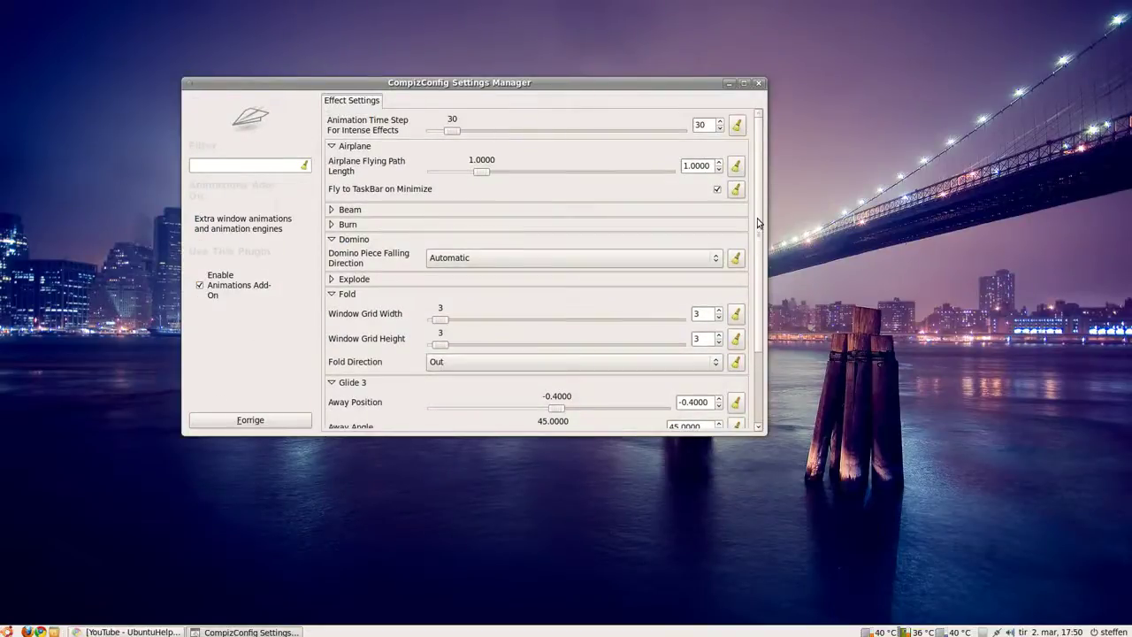
{"action": "left_click", "coordinate": [346, 226]}
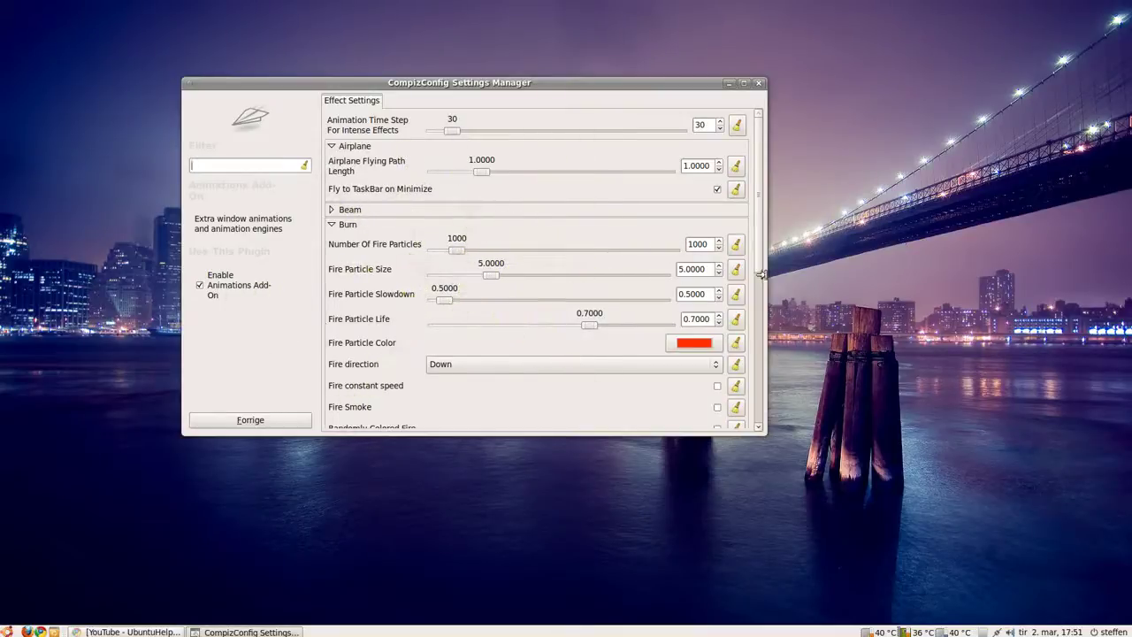
{"action": "scroll", "coordinate": [761, 275], "scroll_direction": "down", "scroll_amount": 2}
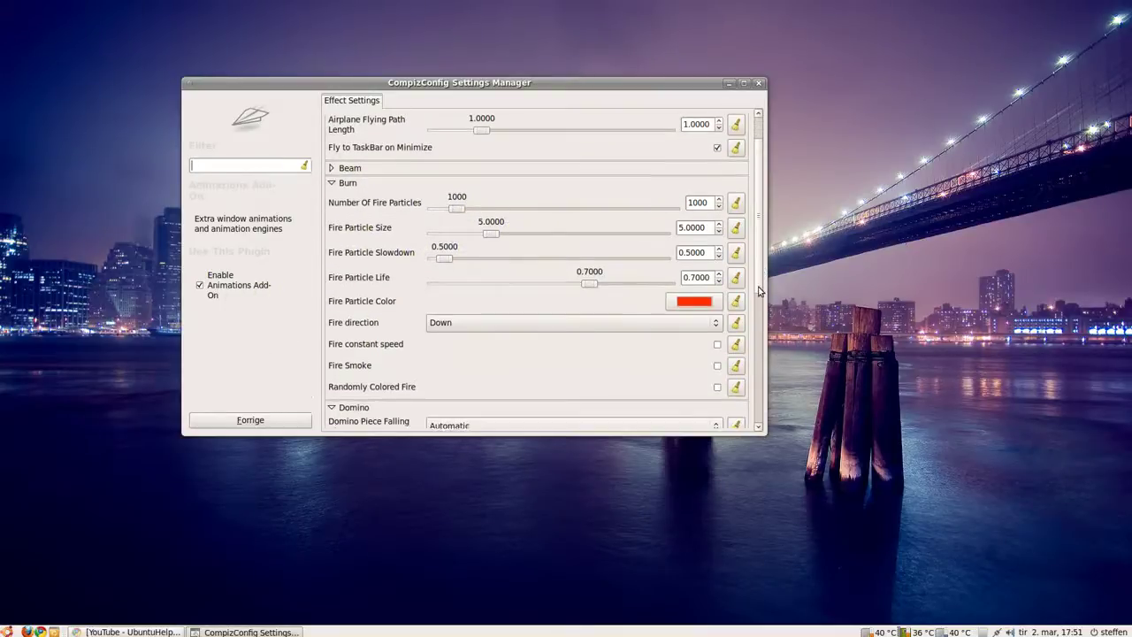
{"action": "left_click", "coordinate": [689, 295]}
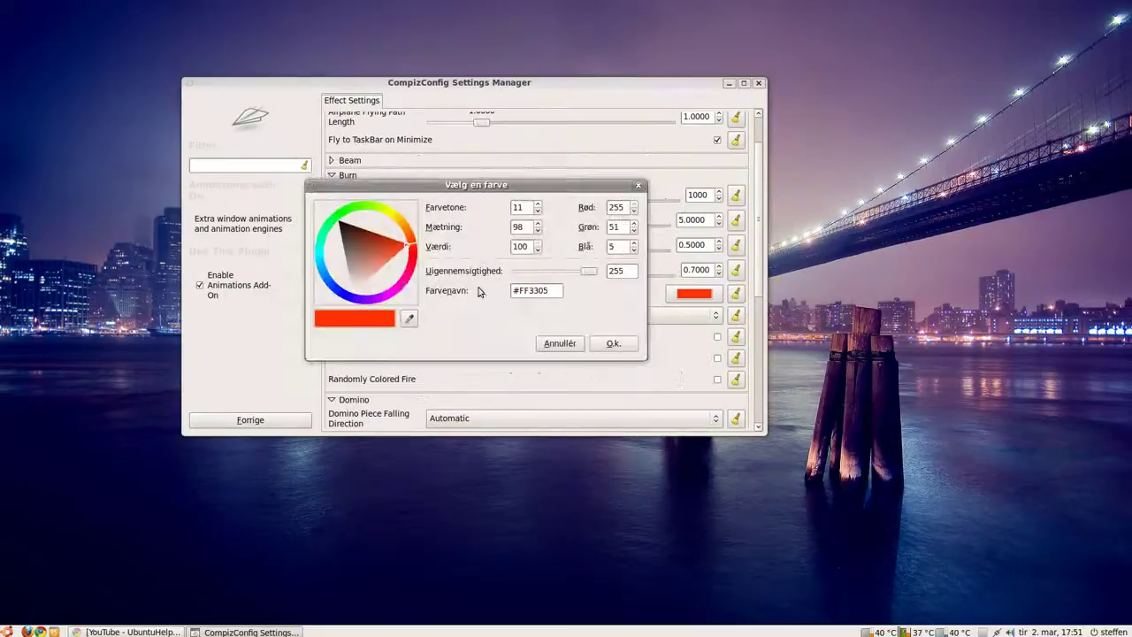
{"action": "left_click_drag", "start_coordinate": [416, 251], "coordinate": [397, 304]}
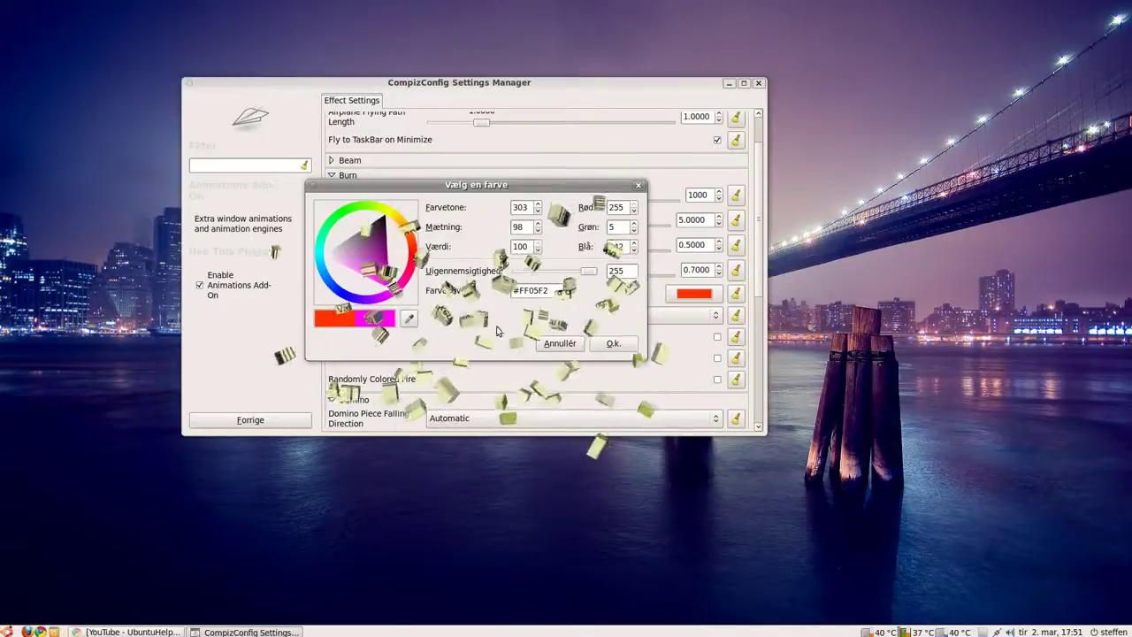
{"action": "left_click", "coordinate": [625, 345]}
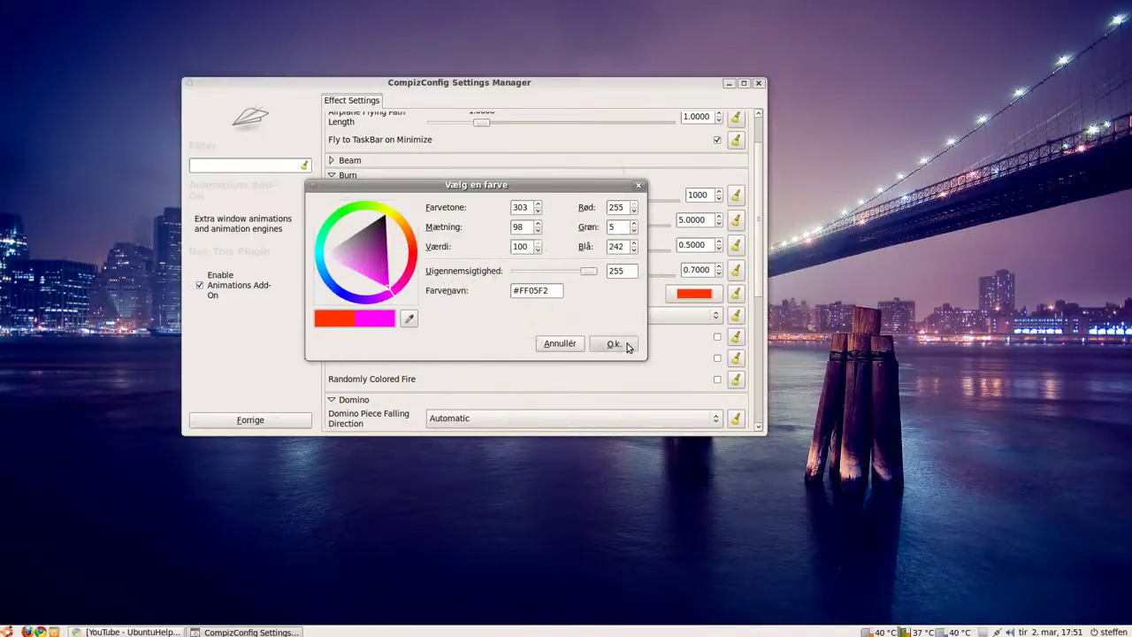
{"action": "left_click", "coordinate": [253, 412]}
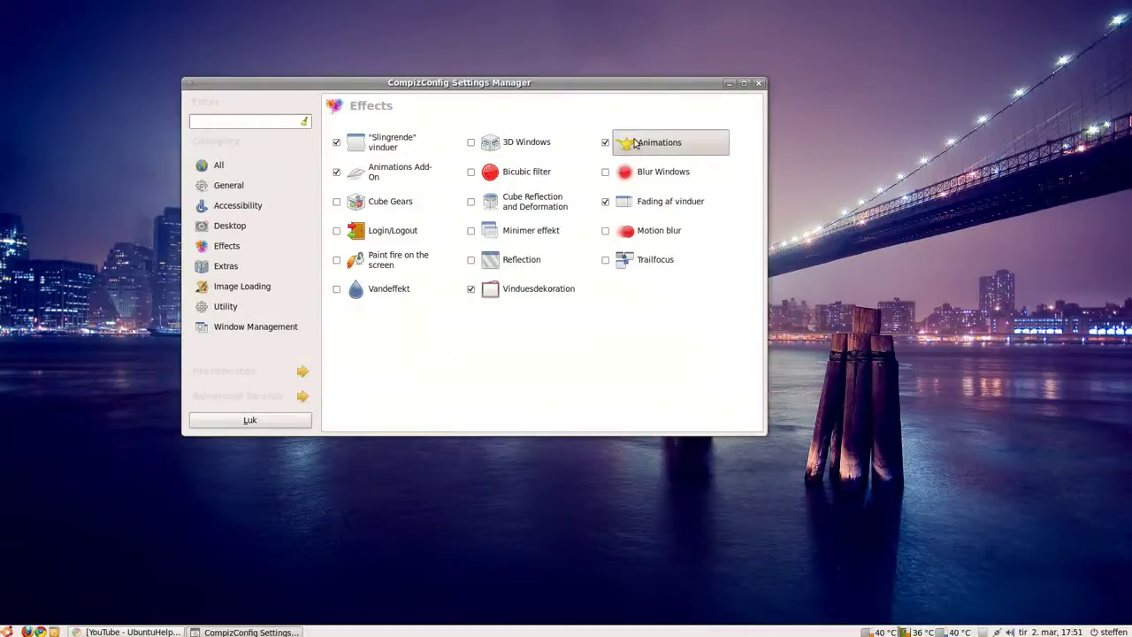
- In Animations, switch the first Open Animation rule's effect from Fade to Burn
{"action": "left_click", "coordinate": [642, 142]}
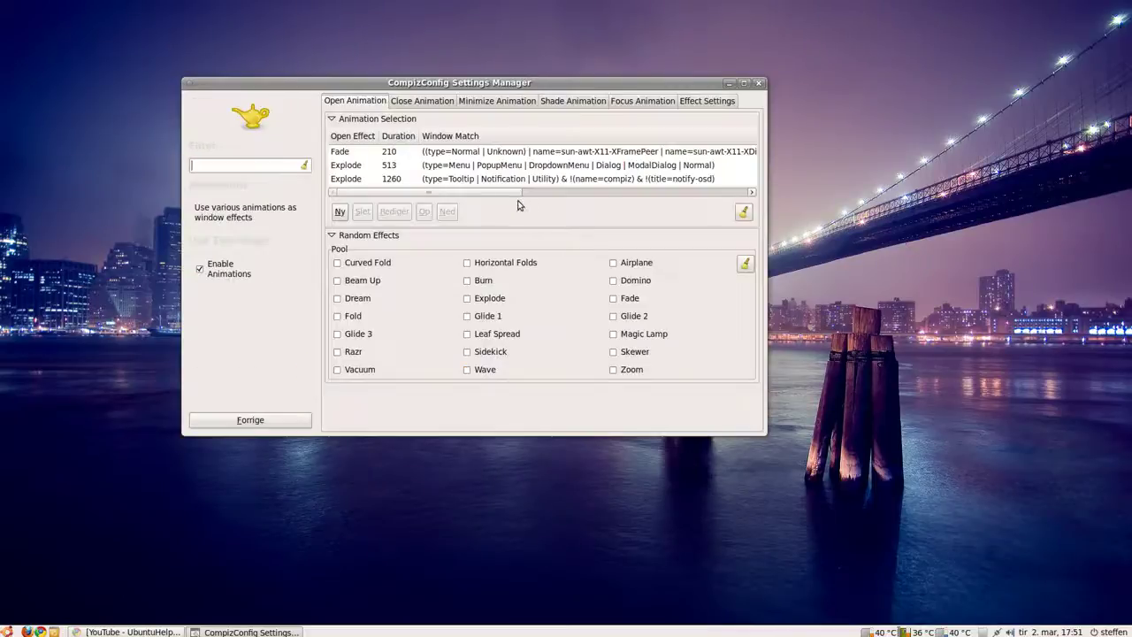
{"action": "double_click", "coordinate": [378, 157]}
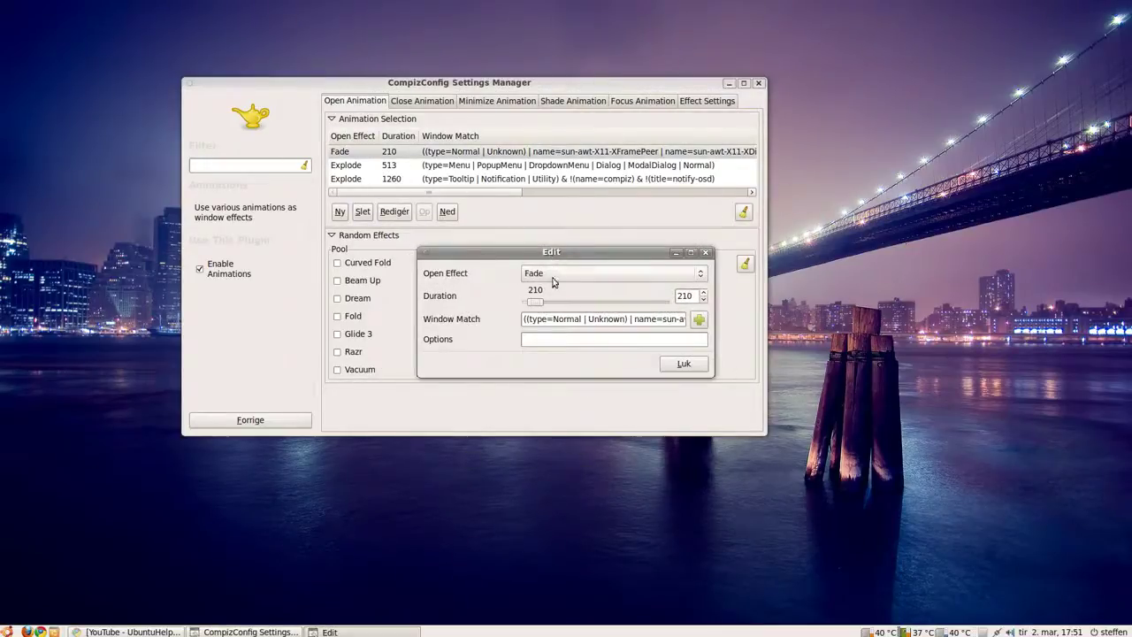
{"action": "left_click", "coordinate": [555, 278]}
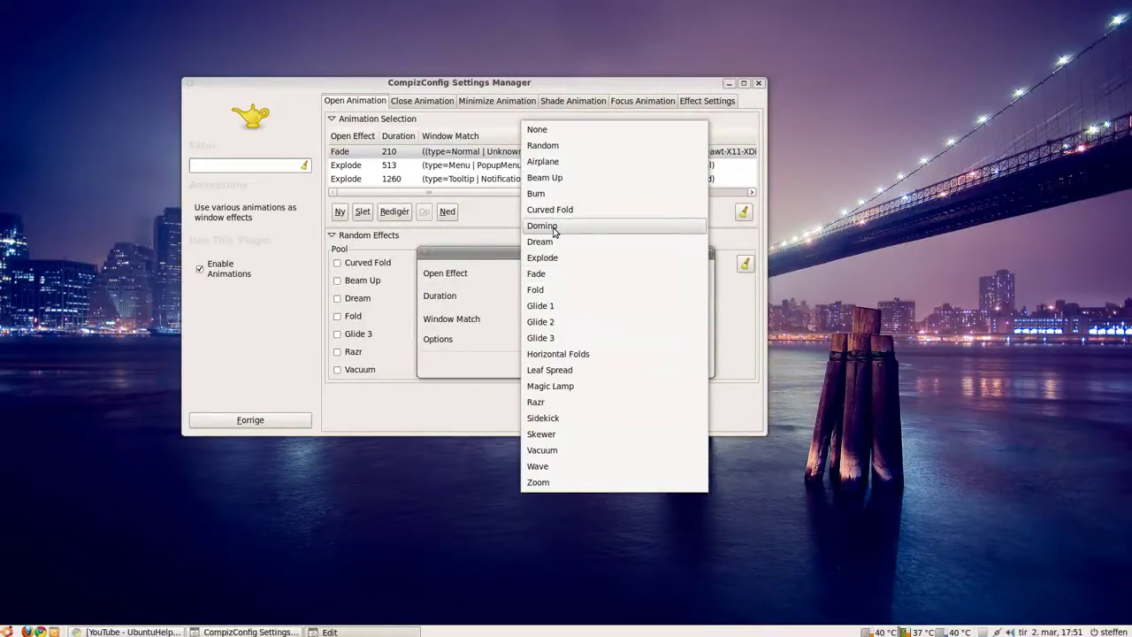
{"action": "left_click", "coordinate": [557, 194]}
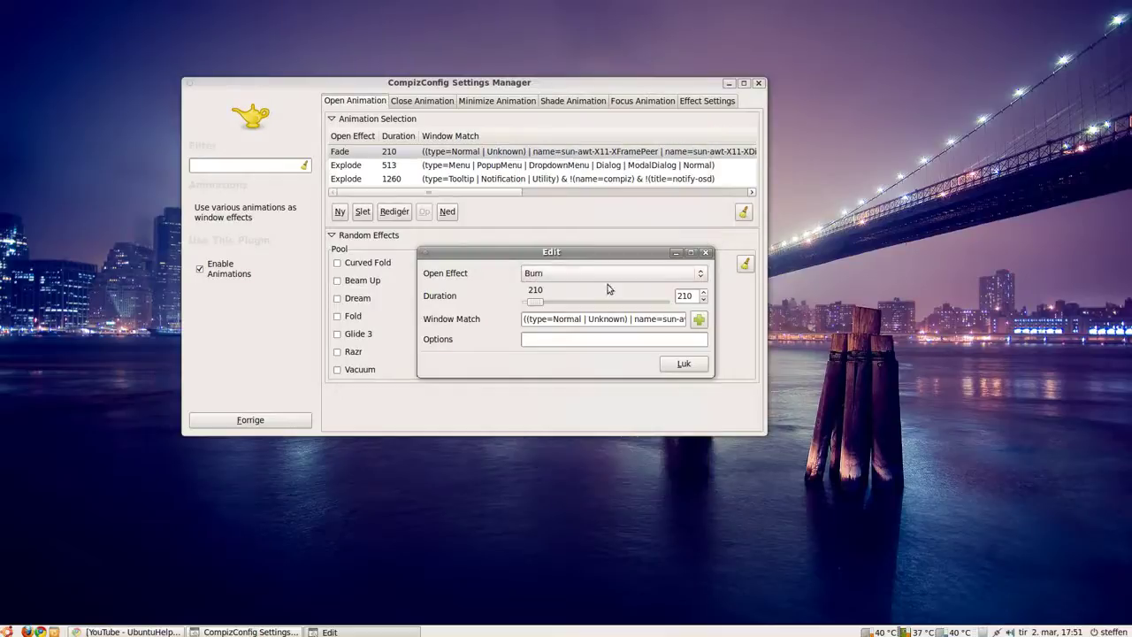
{"action": "left_click", "coordinate": [674, 365]}
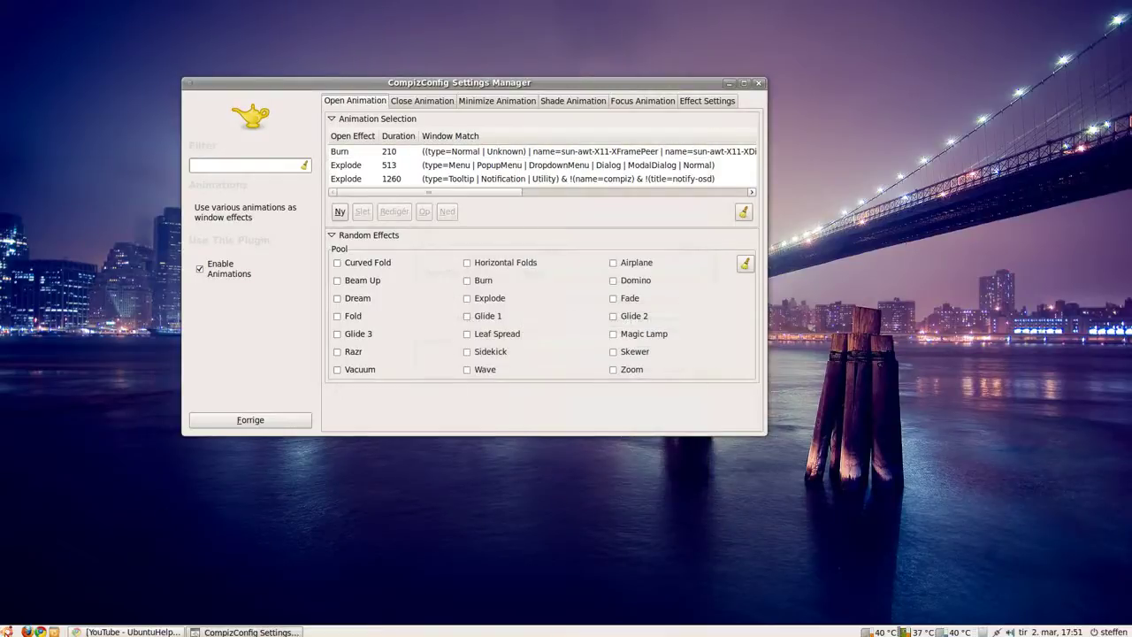
{"action": "left_click", "coordinate": [6, 632]}
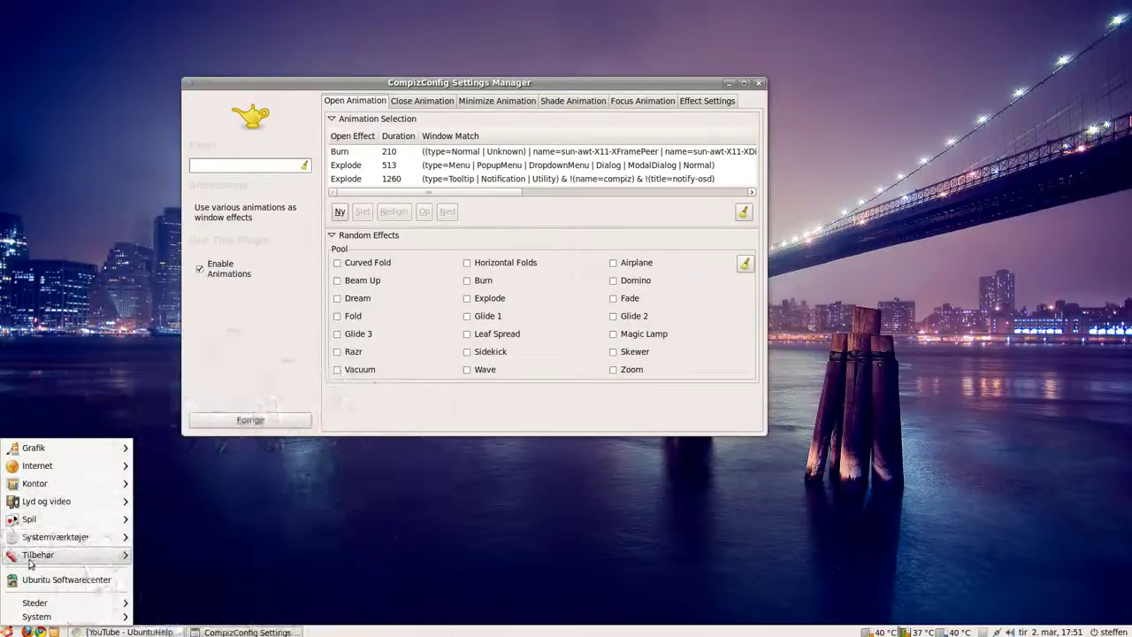
{"action": "mouse_move", "coordinate": [57, 556]}
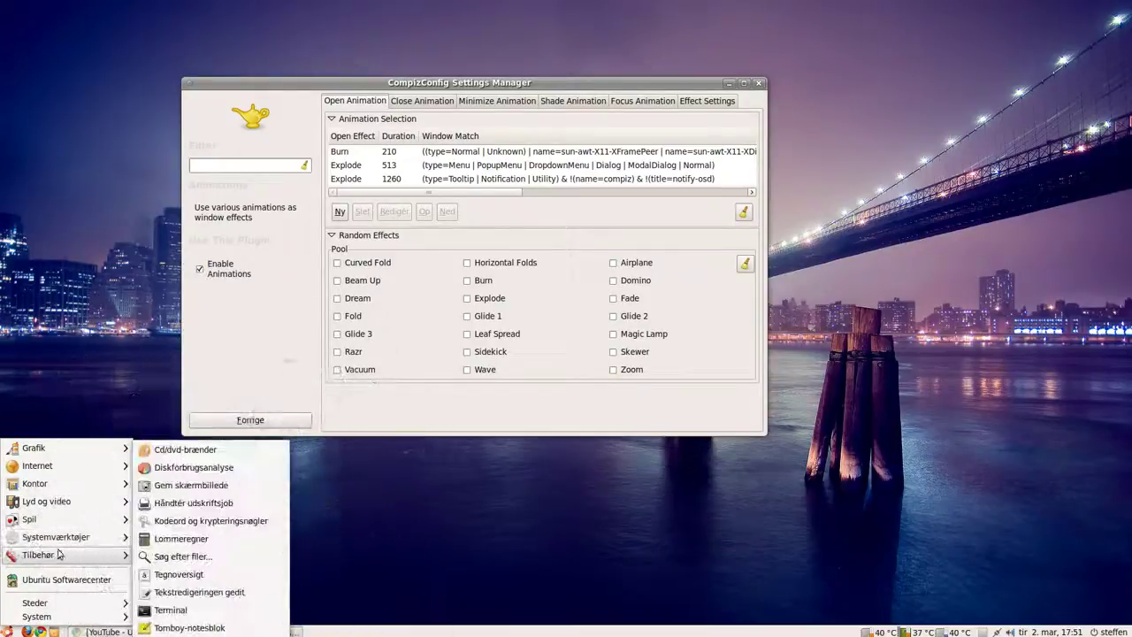
{"action": "left_click", "coordinate": [200, 539]}
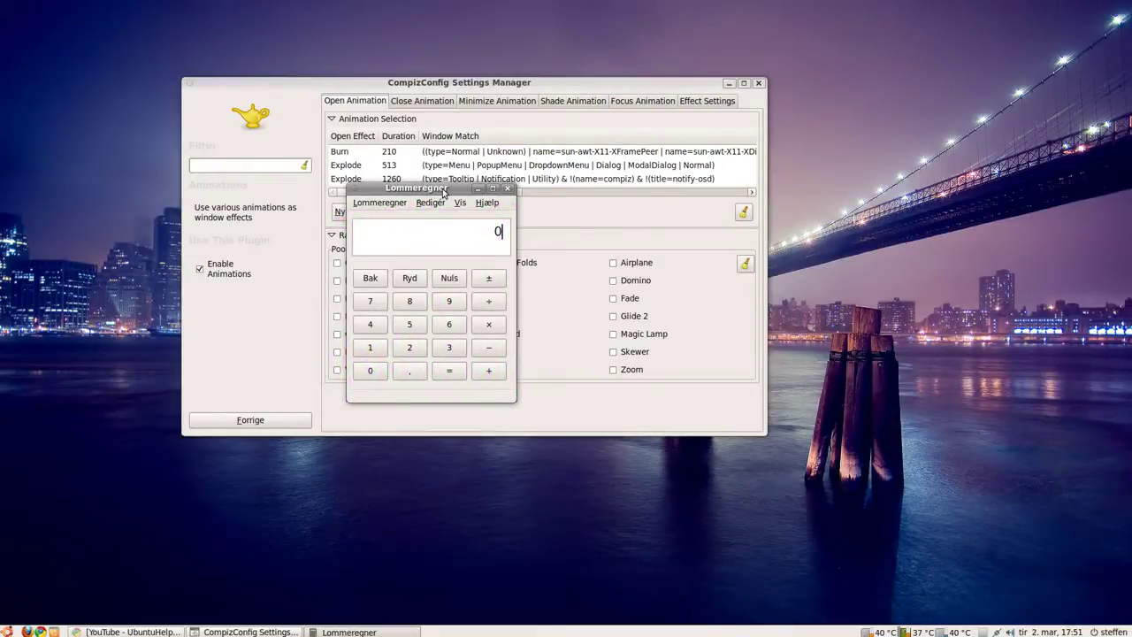
{"action": "left_click_drag", "start_coordinate": [438, 188], "coordinate": [491, 282]}
{"action": "key", "text": "alt+F4"}
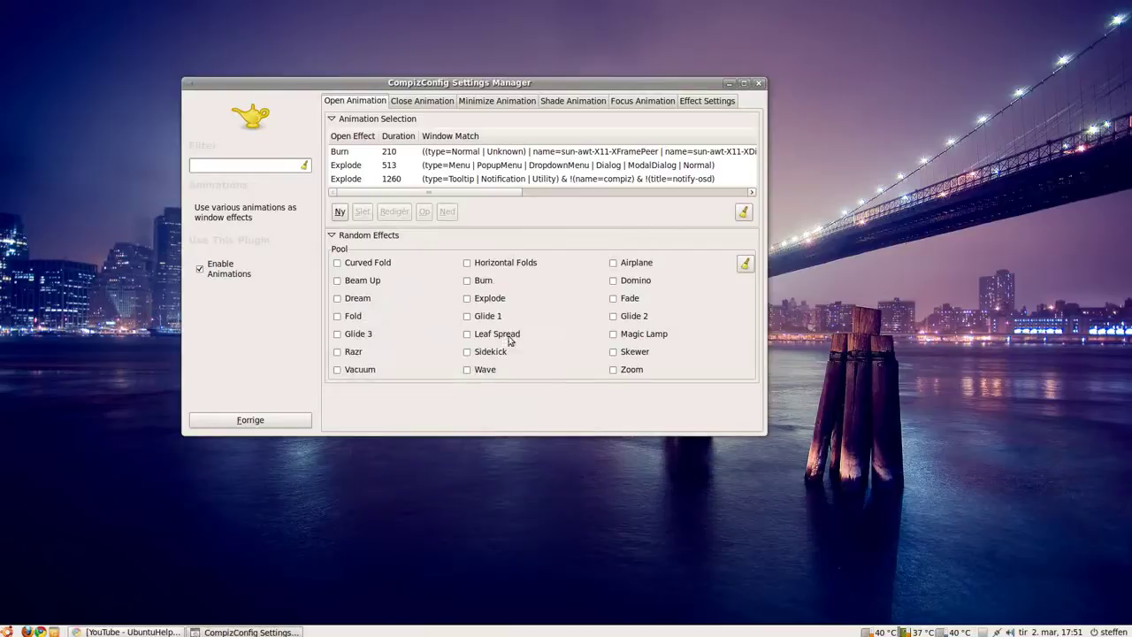